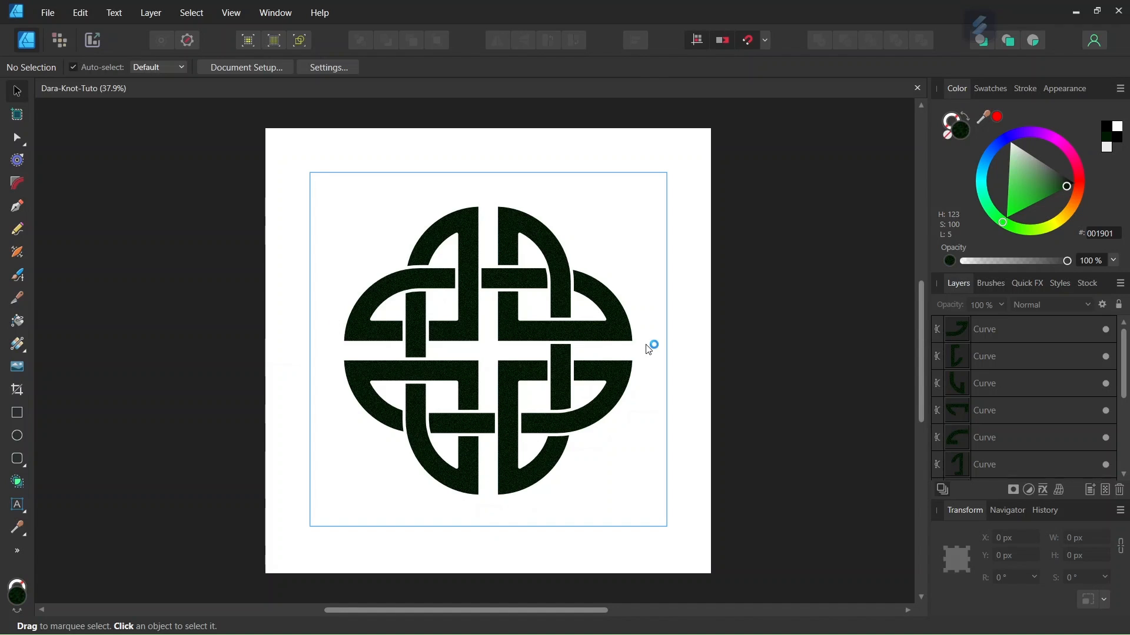
Create a new document in pixels with a page width of 2000 px and a page height of 2000 px
{"action": "left_click", "coordinate": [52, 18]}
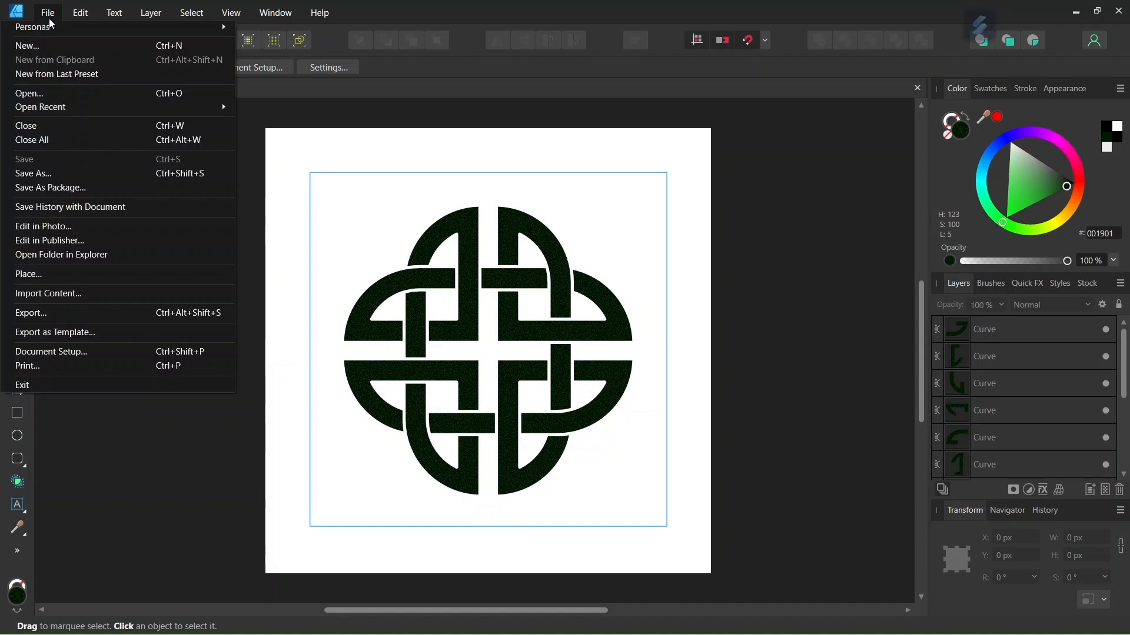
{"action": "left_click", "coordinate": [52, 54]}
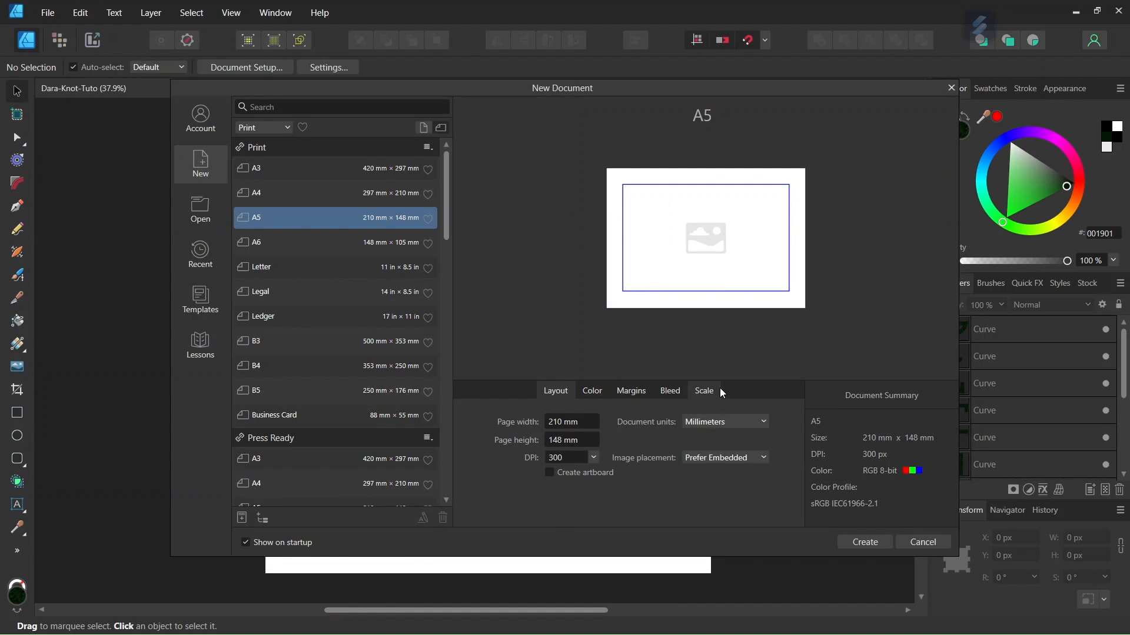
{"action": "left_click", "coordinate": [710, 422]}
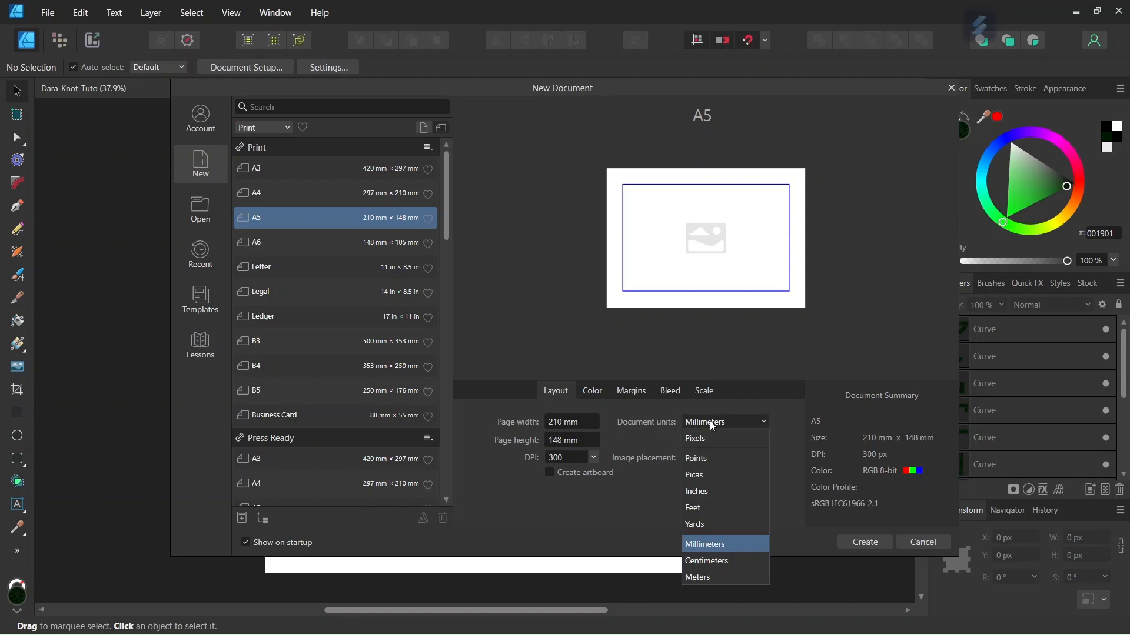
{"action": "left_click", "coordinate": [704, 440]}
{"action": "left_click", "coordinate": [583, 421]}
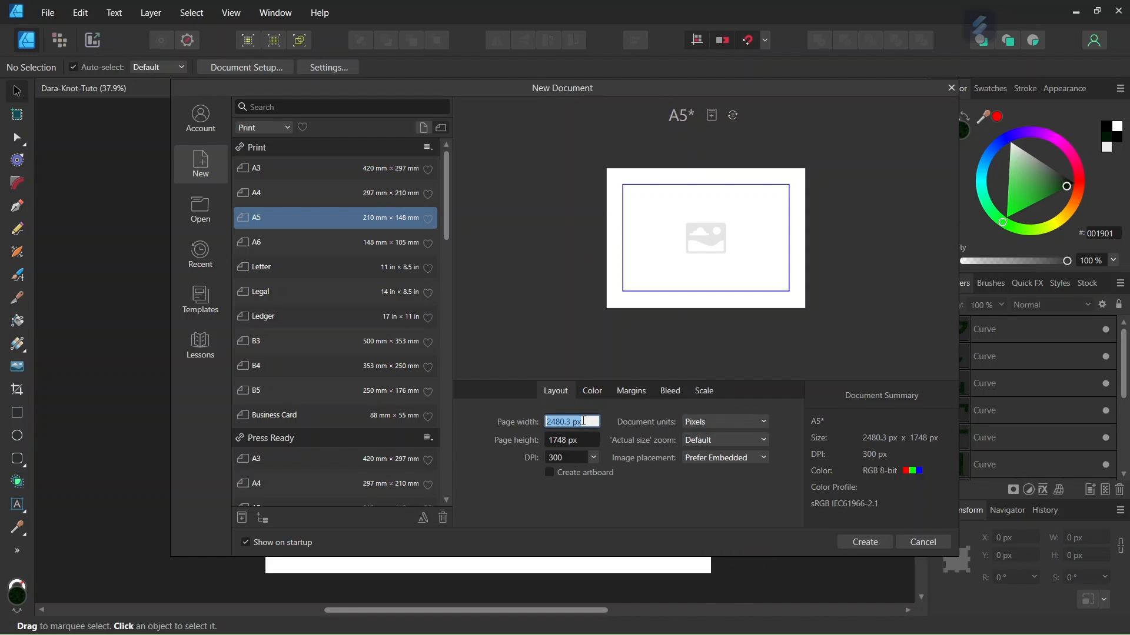
{"action": "type", "text": "2000"}
{"action": "left_click", "coordinate": [574, 445]}
{"action": "type", "text": "20"}
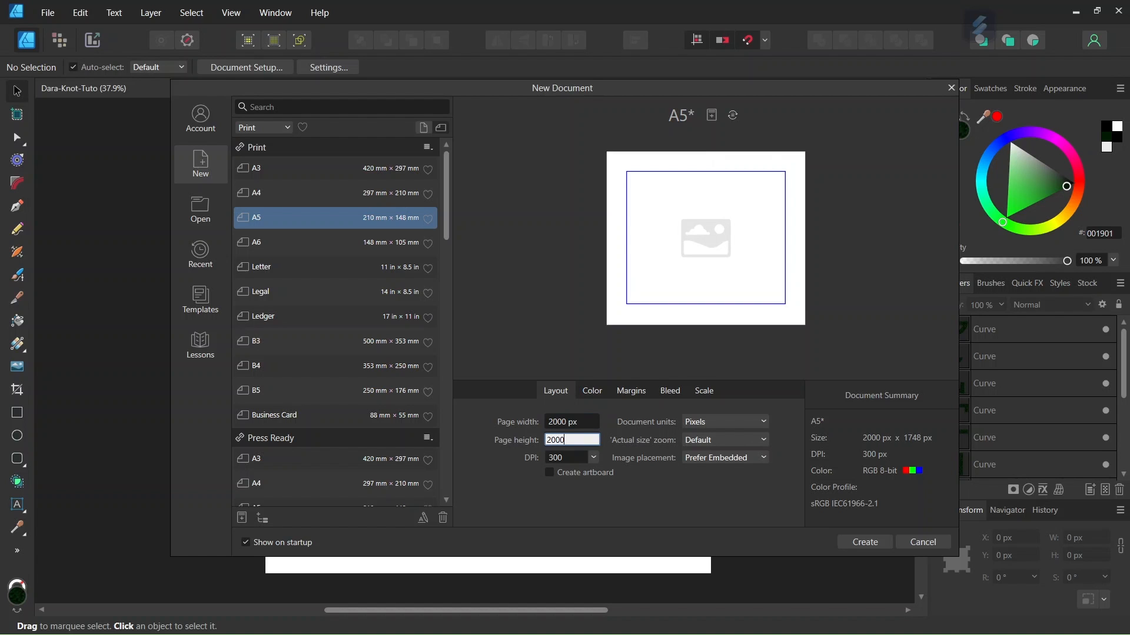
{"action": "left_click", "coordinate": [849, 540]}
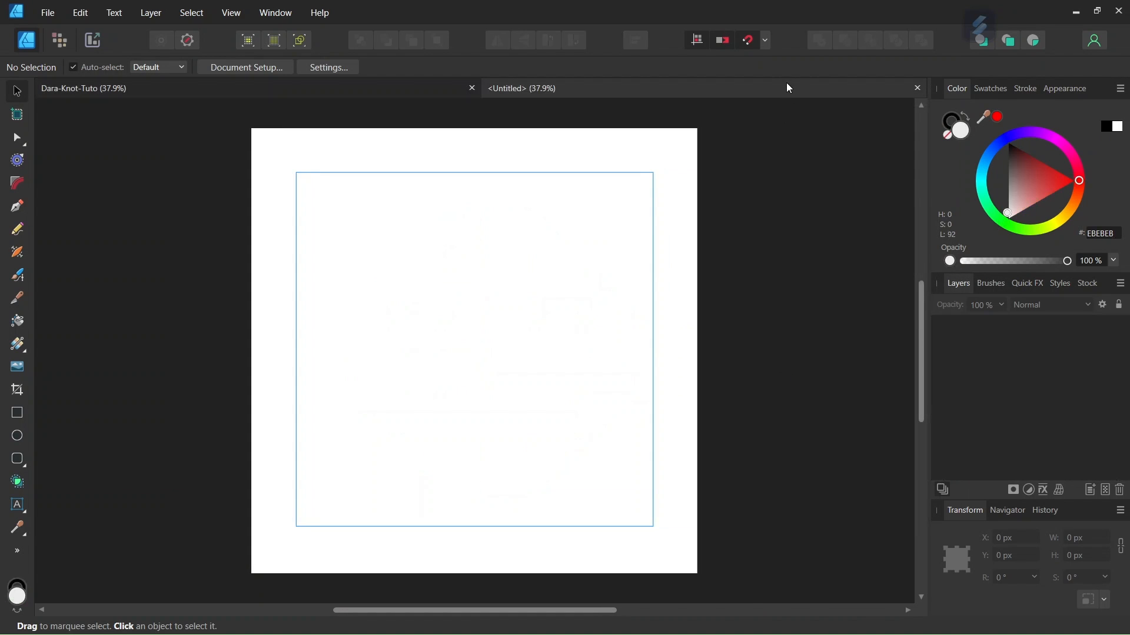
Review which snapping options are enabled for the new document
{"action": "left_click", "coordinate": [766, 41]}
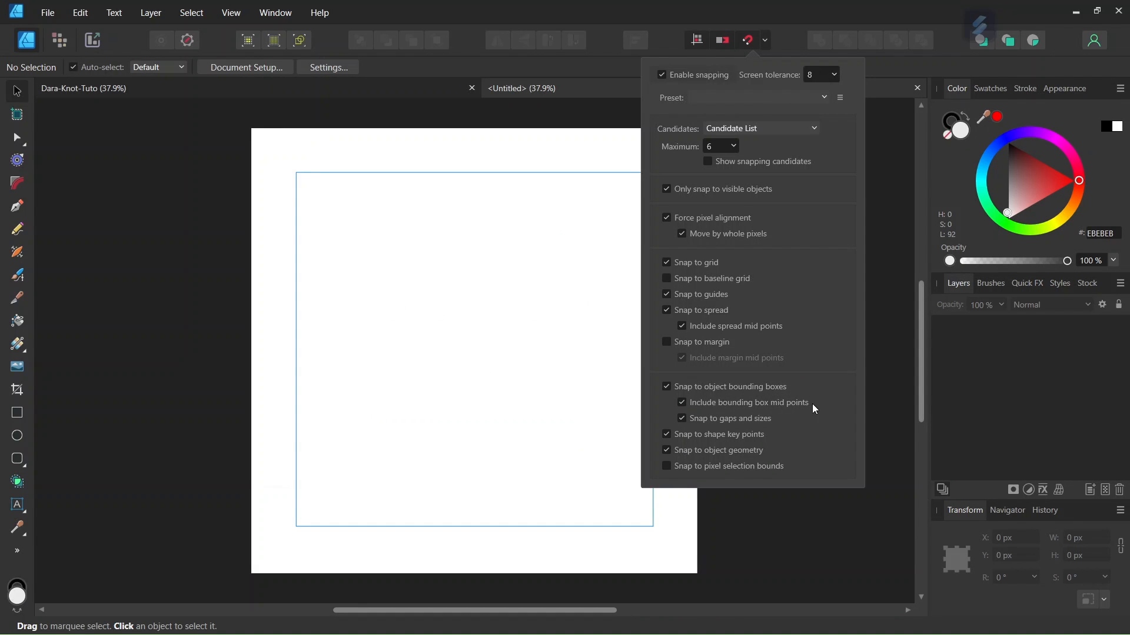
{"action": "left_click", "coordinate": [467, 367]}
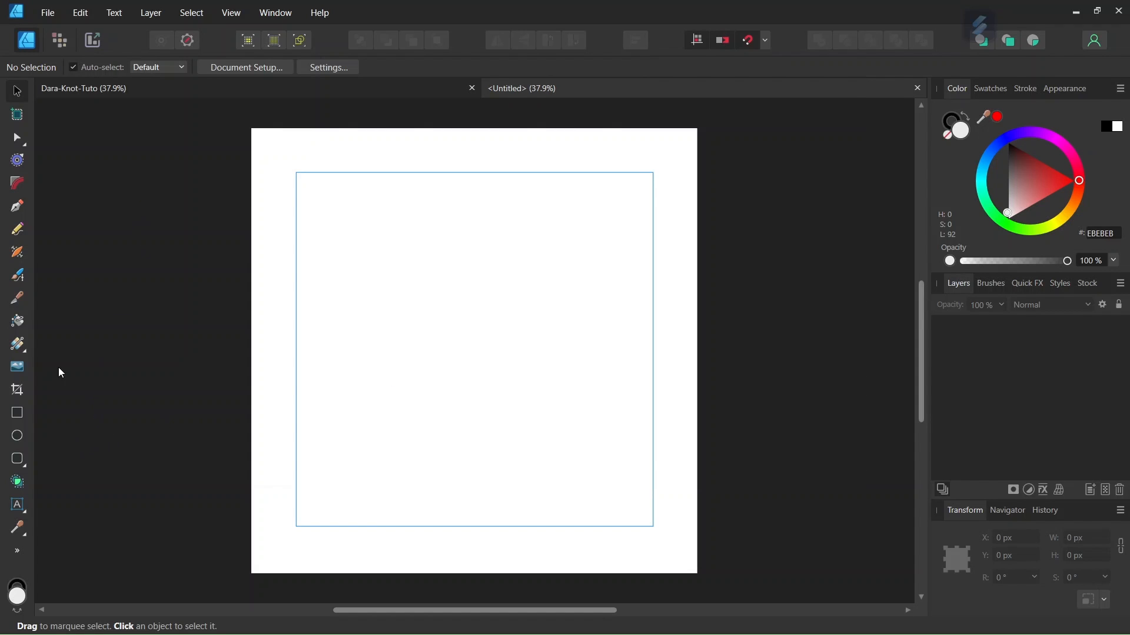
Set up the Rounded Rectangle tool with no fill and a 25 pt black stroke
{"action": "left_click", "coordinate": [18, 461]}
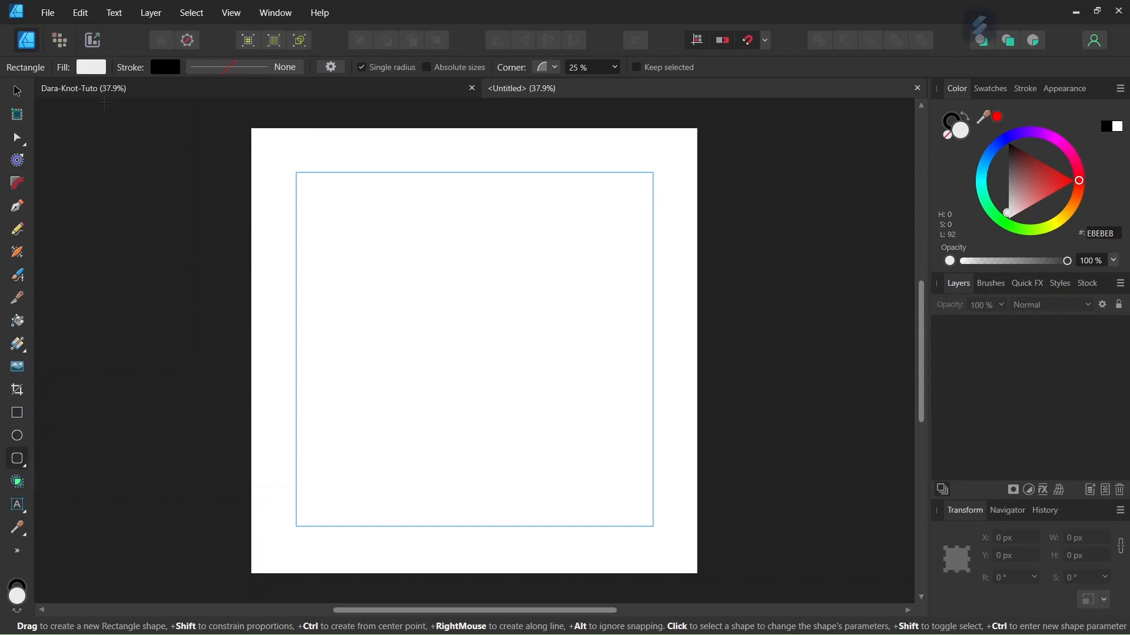
{"action": "left_click", "coordinate": [94, 72]}
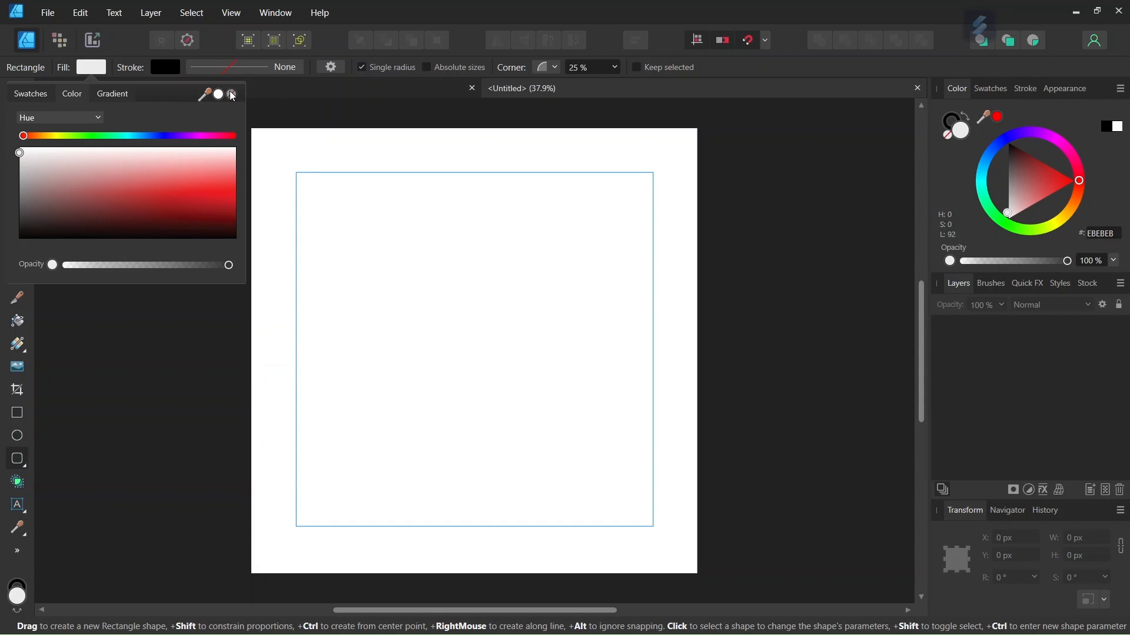
{"action": "left_click", "coordinate": [232, 95]}
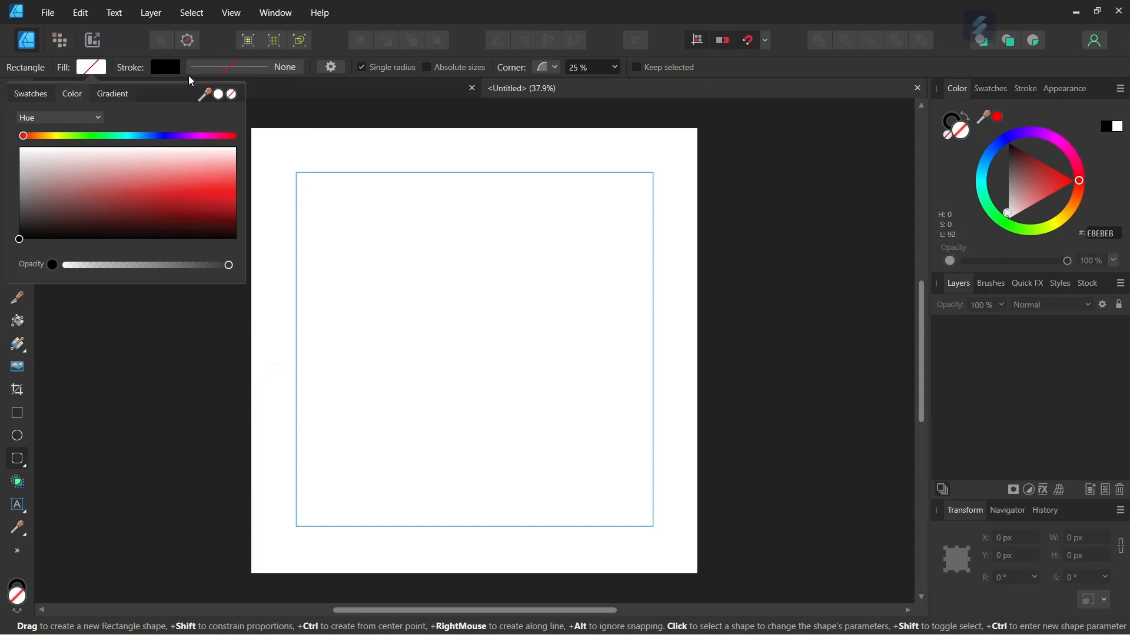
{"action": "left_click", "coordinate": [245, 66]}
{"action": "type", "text": "25"}
{"action": "key", "text": "Return"}
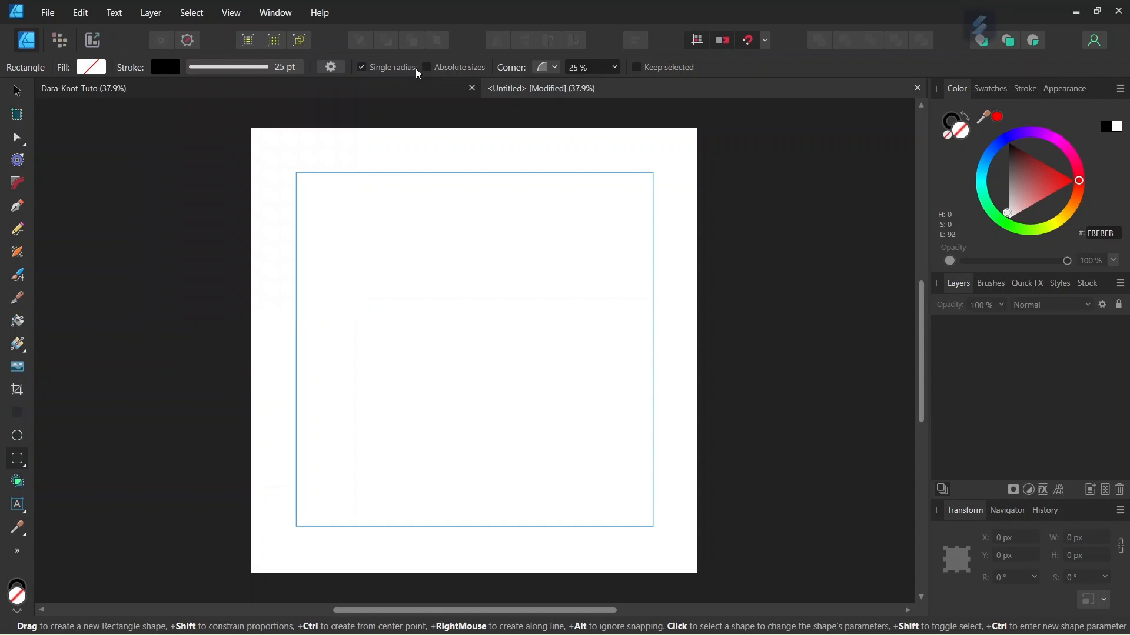
Draw a rounded rectangle on the blank page and set its size to 100 px wide by 185 px high
{"action": "left_click", "coordinate": [372, 91]}
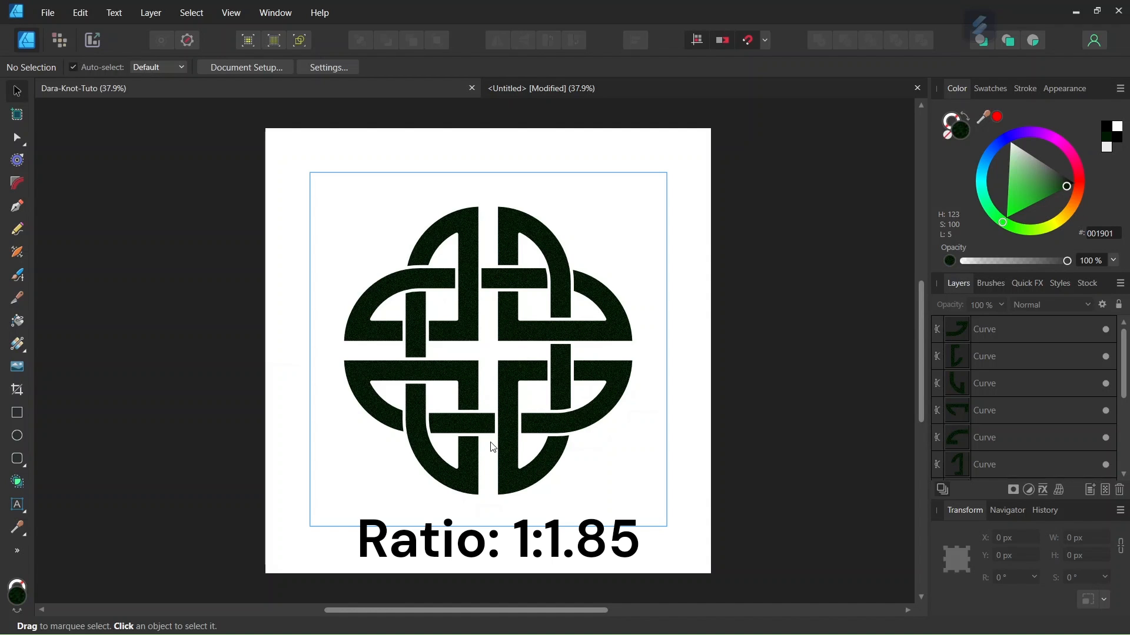
{"action": "left_click", "coordinate": [553, 88]}
{"action": "key", "text": "m"}
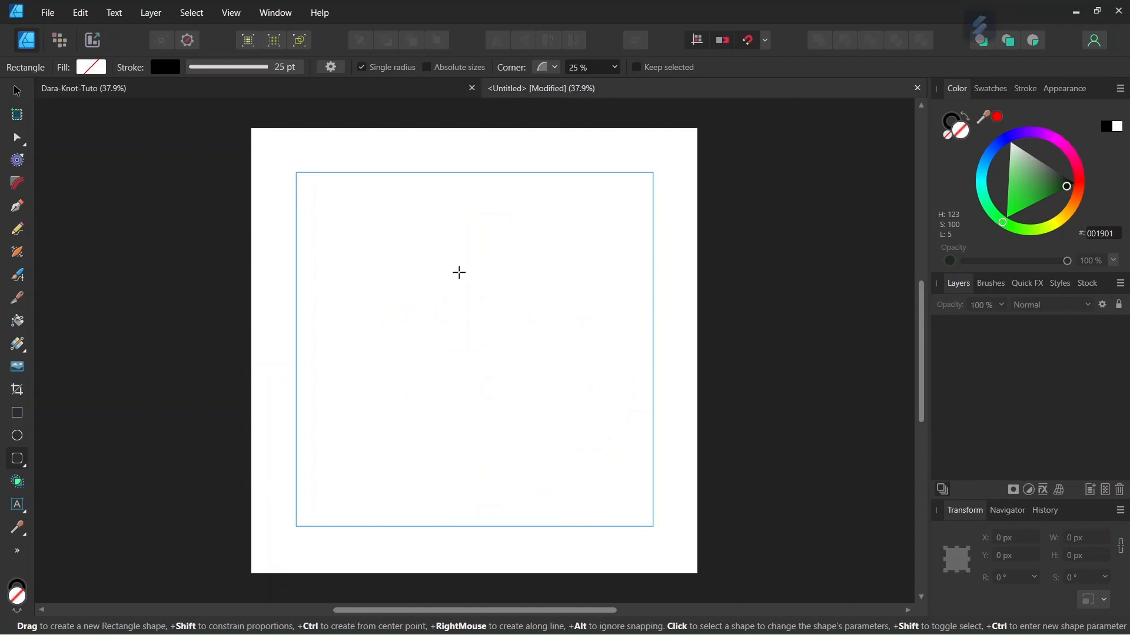
{"action": "left_click_drag", "start_coordinate": [403, 249], "coordinate": [482, 345]}
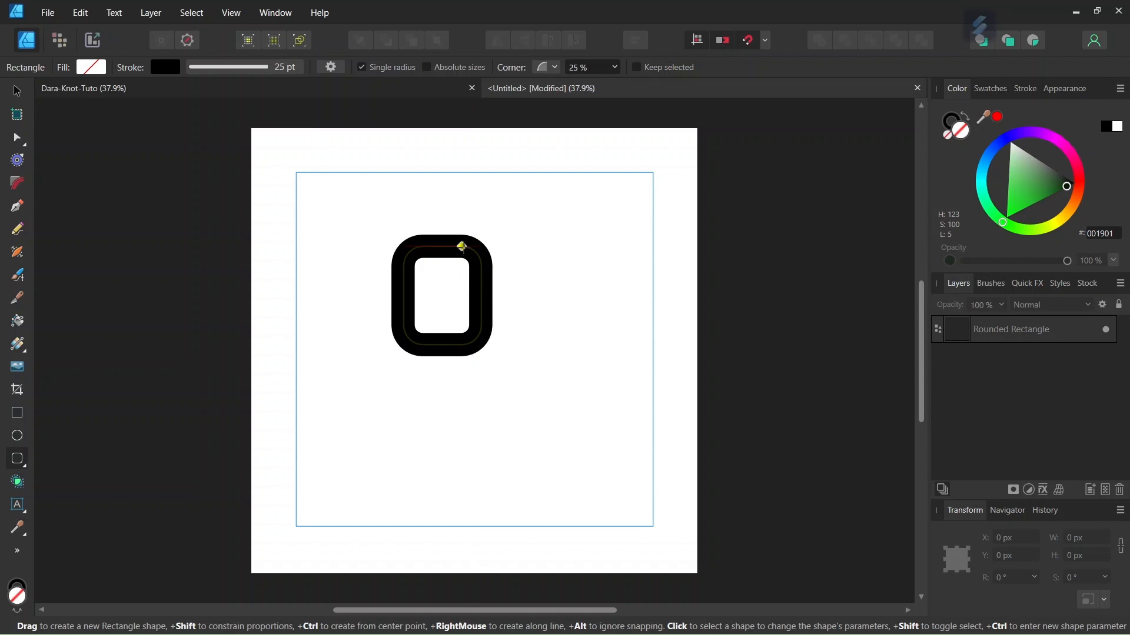
{"action": "left_click", "coordinate": [1083, 537]}
{"action": "type", "text": "1"}
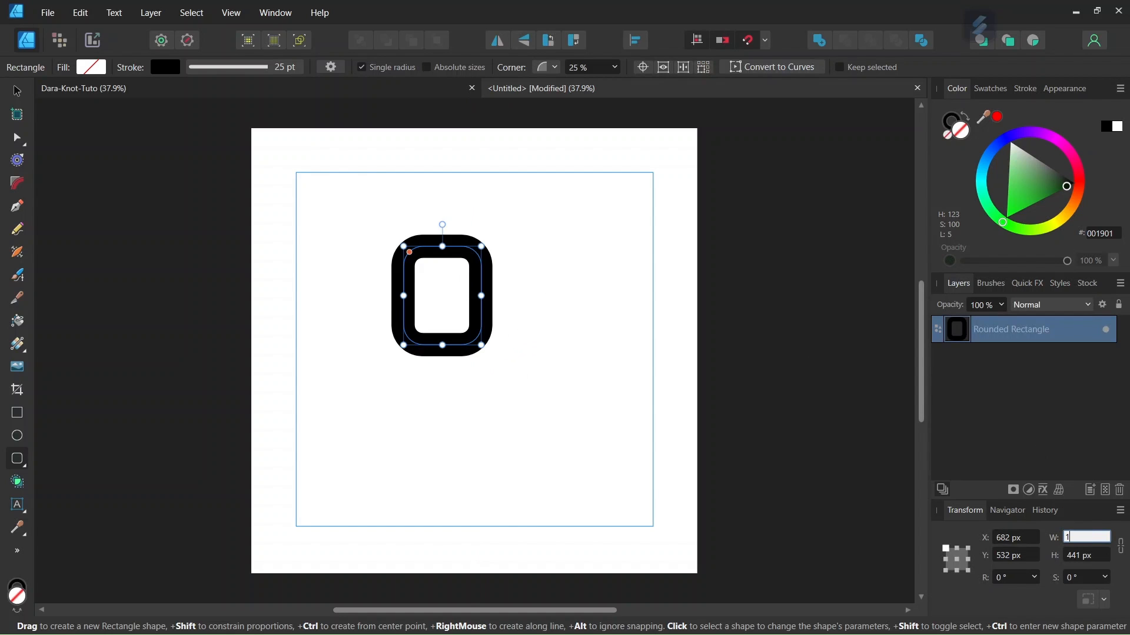
{"action": "type", "text": "00"}
{"action": "key", "text": "Tab"}
{"action": "type", "text": "185"}
{"action": "key", "text": "Return"}
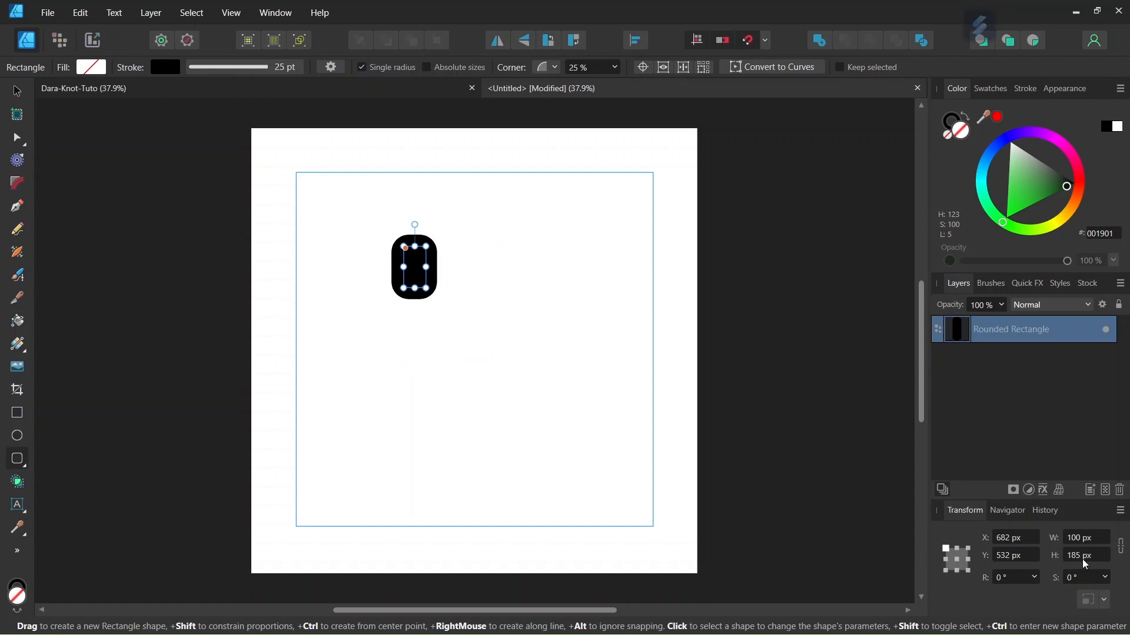
Centre the rounded rectangle on the page and enlarge it proportionally about its centre to about 703 by 1301 px
{"action": "left_click", "coordinate": [14, 91]}
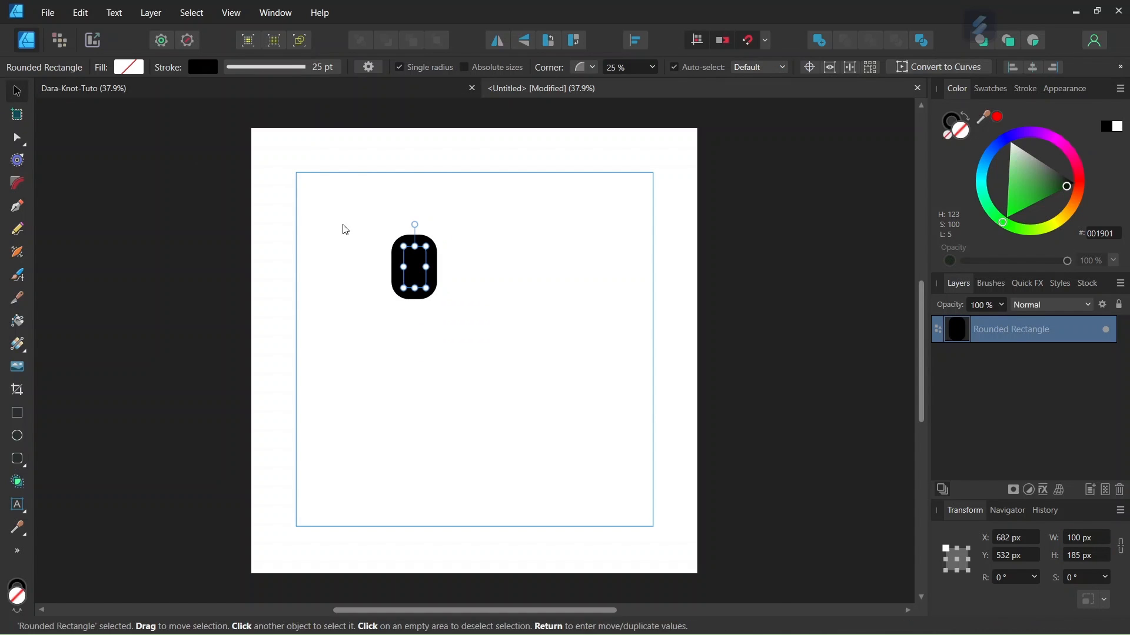
{"action": "left_click_drag", "start_coordinate": [414, 268], "coordinate": [477, 352]}
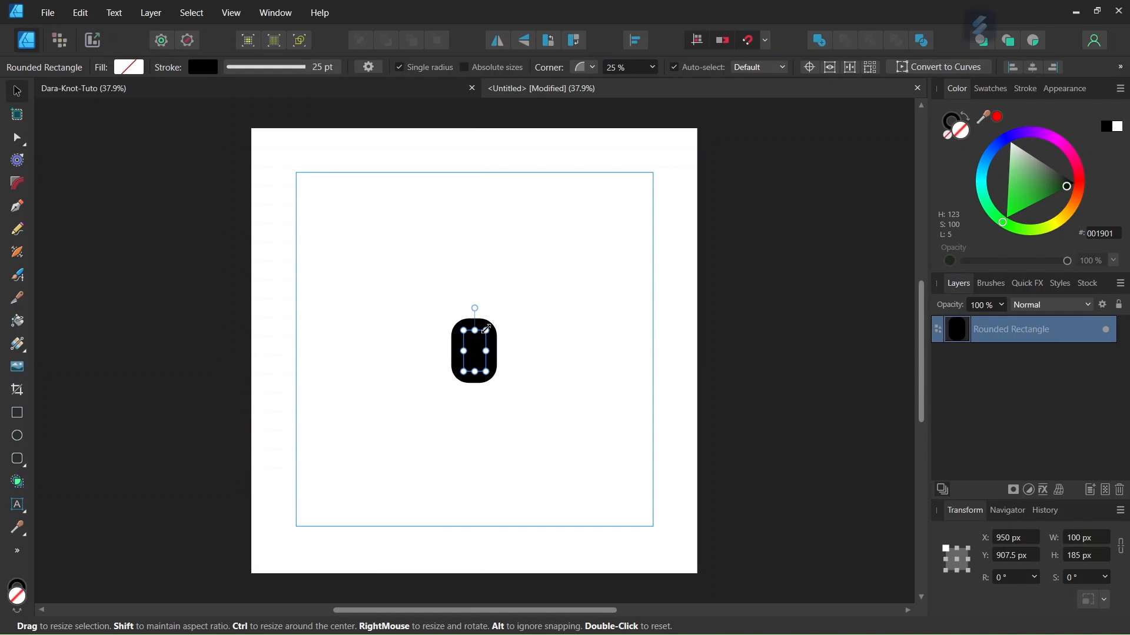
{"action": "left_click_drag", "start_coordinate": [487, 329], "coordinate": [558, 207]}
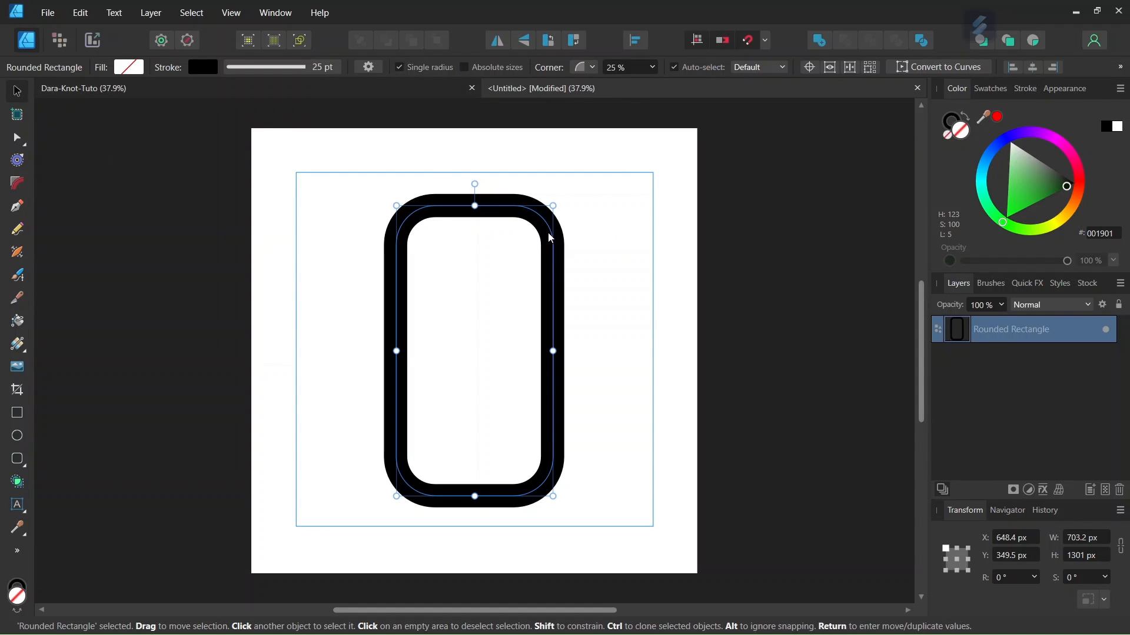
Set the rounded rectangle's corner radius to 45 %
{"action": "type", "text": "45"}
{"action": "key", "text": "Return"}
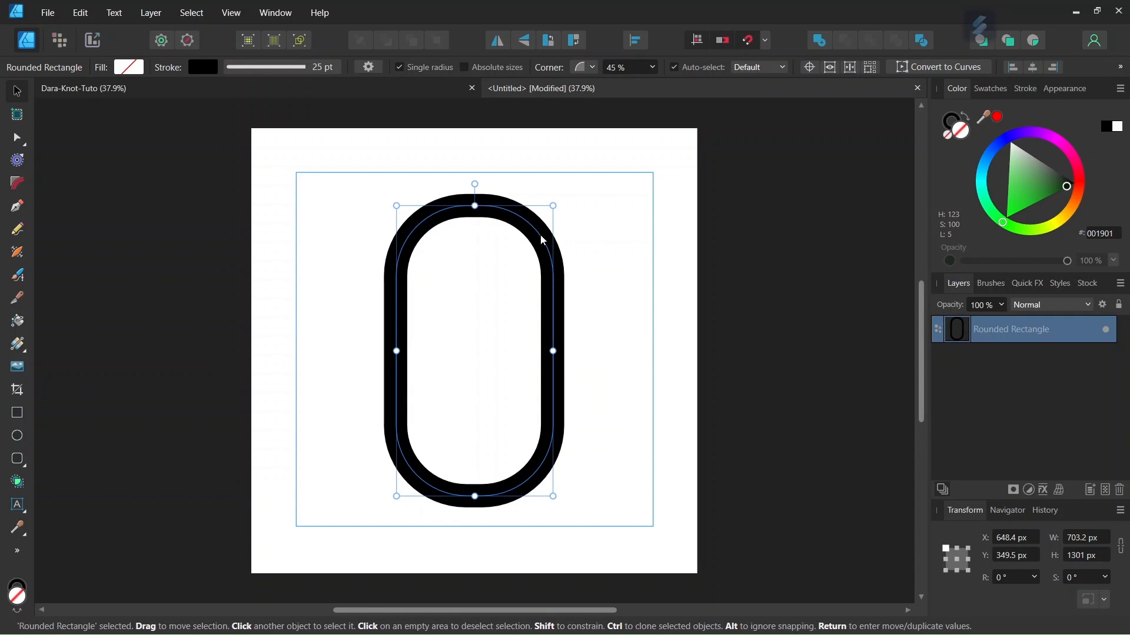
{"action": "scroll", "coordinate": [478, 359], "scroll_direction": "up", "scroll_amount": 2}
{"action": "scroll", "coordinate": [465, 330], "scroll_direction": "down", "scroll_amount": 1}
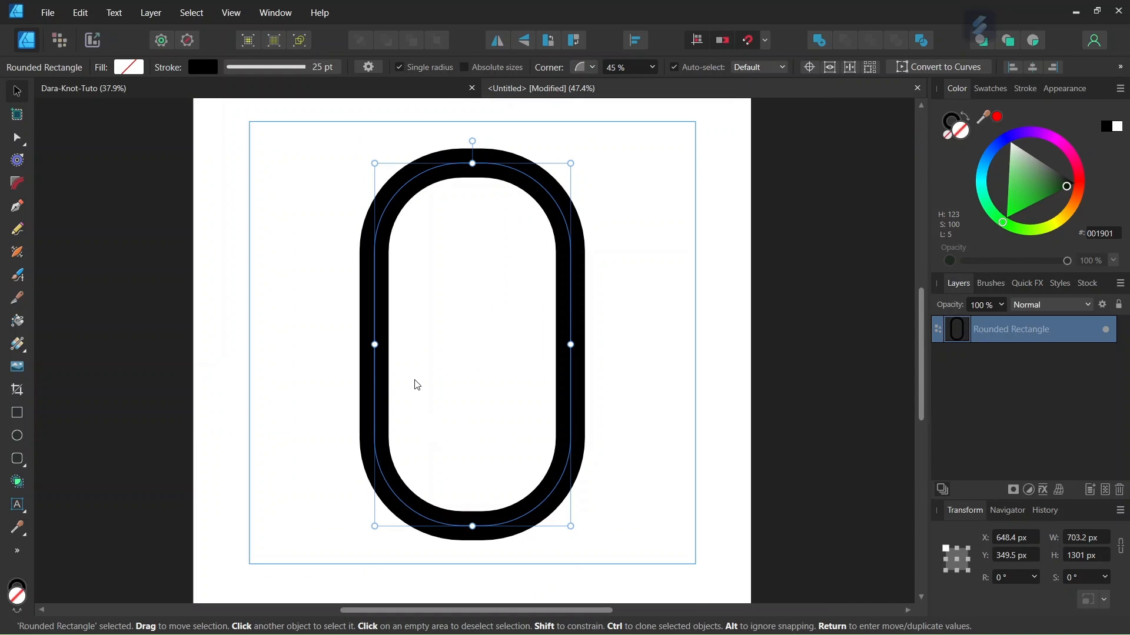
{"action": "scroll", "coordinate": [374, 377], "scroll_direction": "down", "scroll_amount": 1}
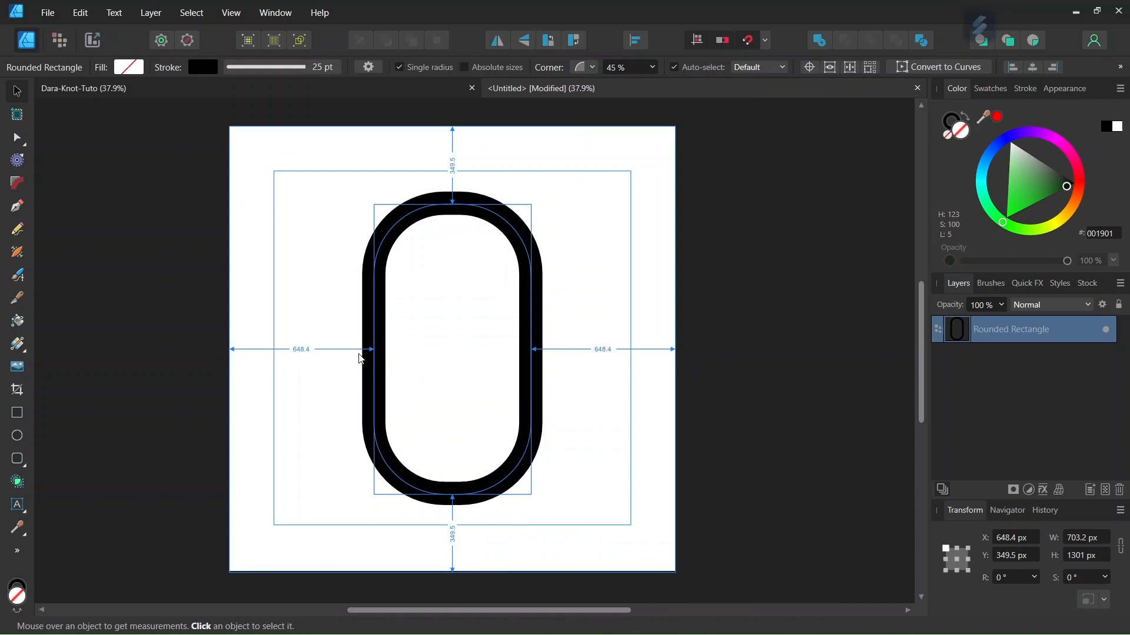
{"action": "scroll", "coordinate": [383, 339], "scroll_direction": "up", "scroll_amount": 1}
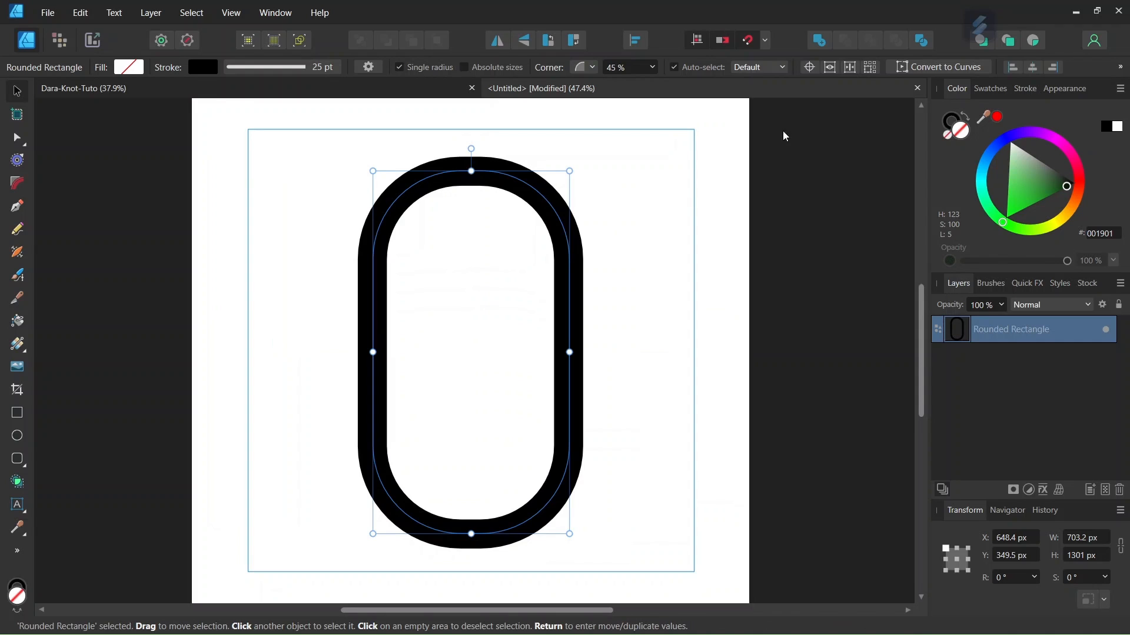
Enable the rounded rectangle's transform origin, duplicate the shape and rotate the copy 90° about its centre
{"action": "left_click", "coordinate": [810, 68]}
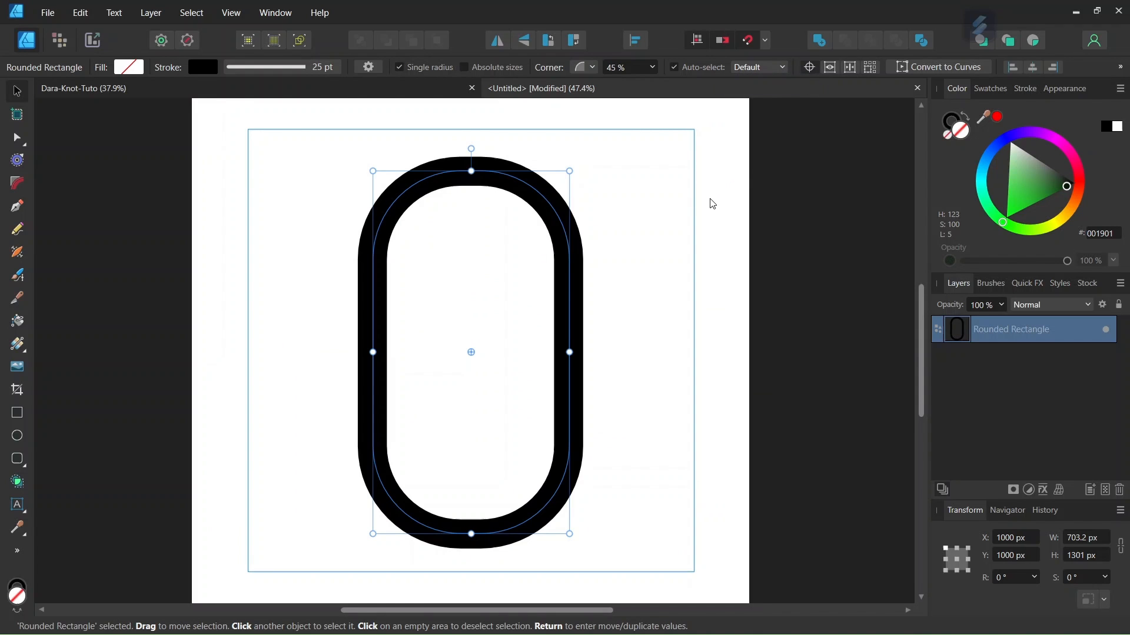
{"action": "key", "text": "ctrl+j"}
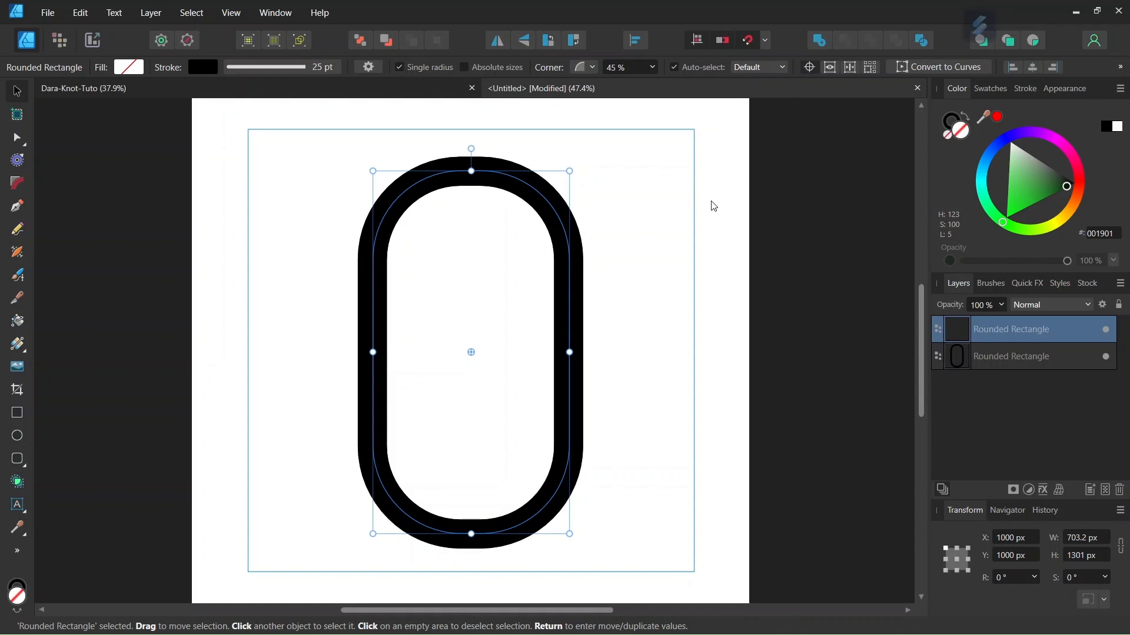
{"action": "left_click", "coordinate": [1006, 578]}
{"action": "type", "text": "9"}
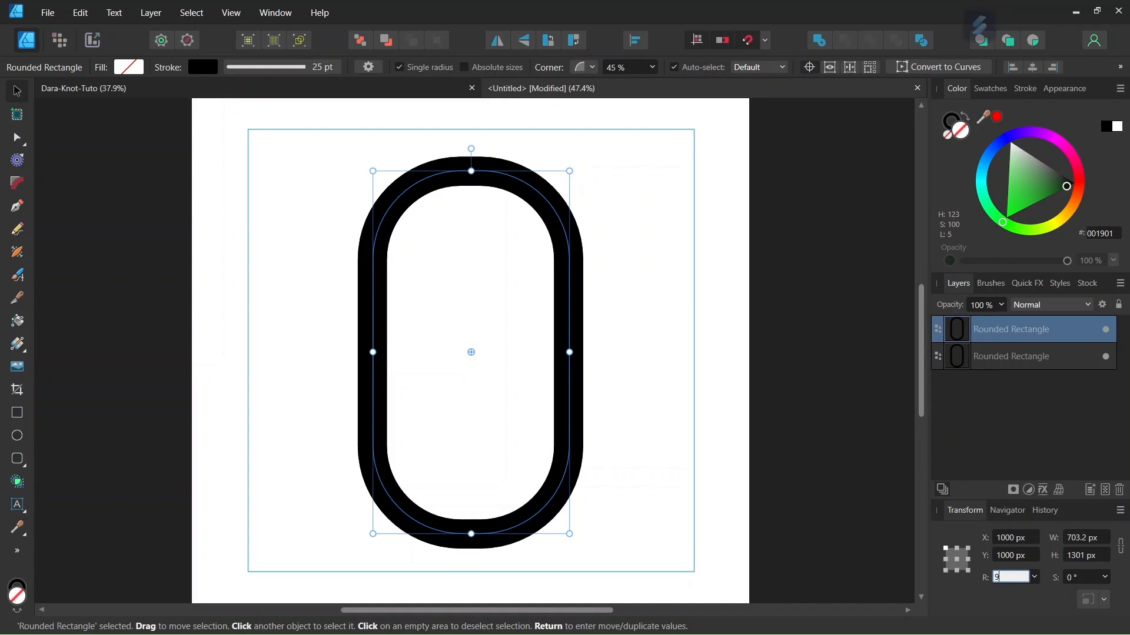
{"action": "type", "text": "0"}
{"action": "key", "text": "Return"}
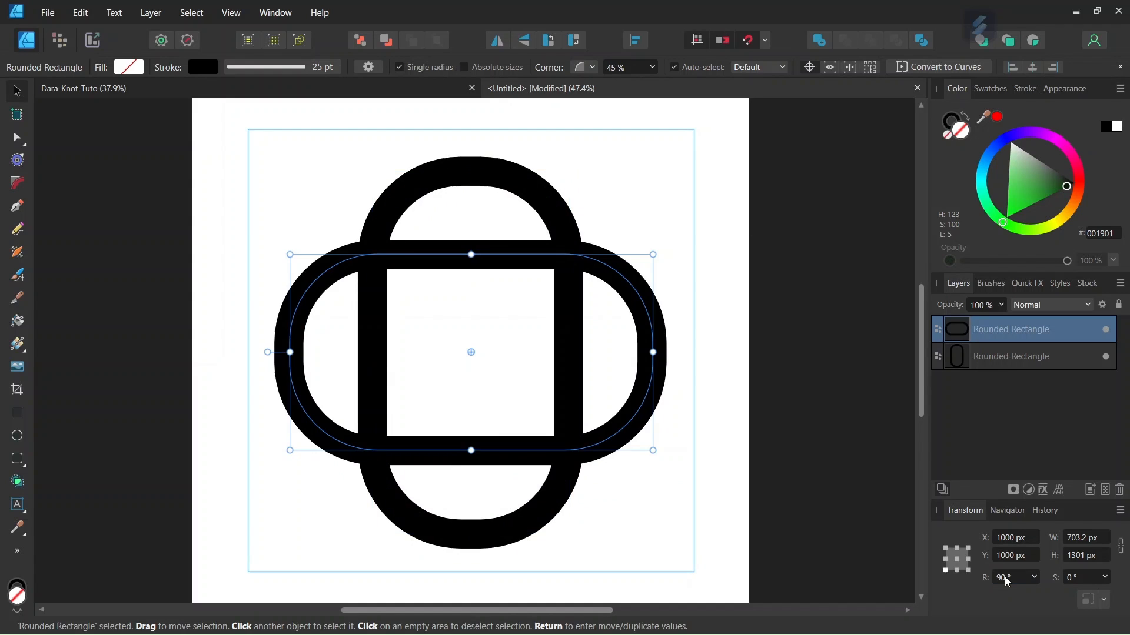
{"action": "scroll", "coordinate": [612, 308], "scroll_direction": "down", "scroll_amount": 1}
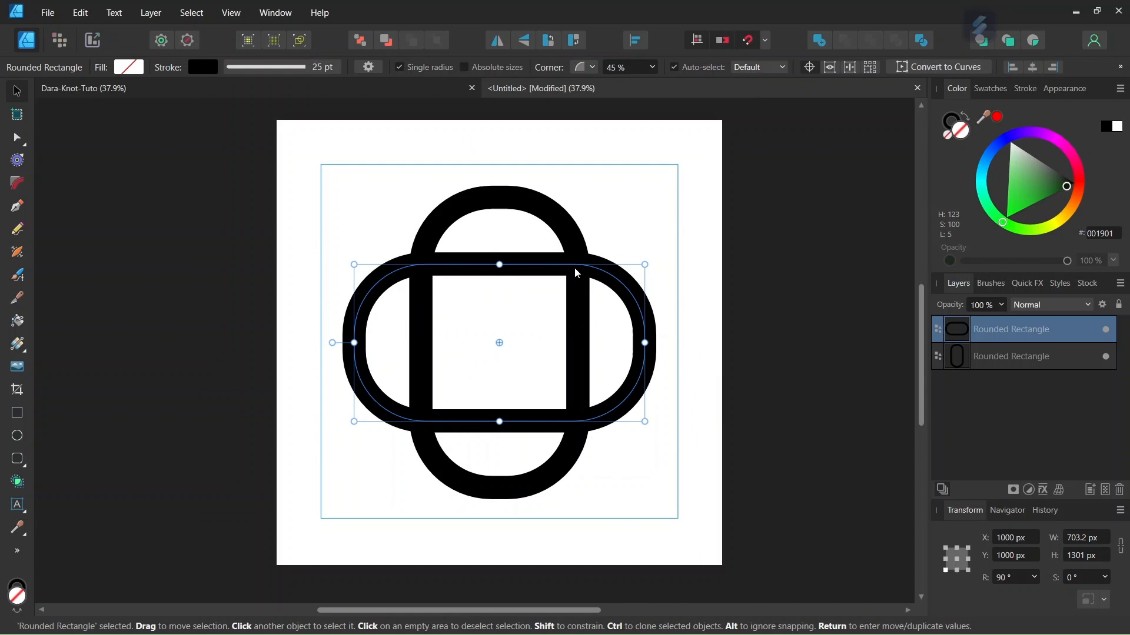
{"action": "left_click", "coordinate": [413, 146]}
Draw a tall, narrow rectangle outward from the page centre, extending past the vertical loop at both ends
{"action": "left_click", "coordinate": [382, 99]}
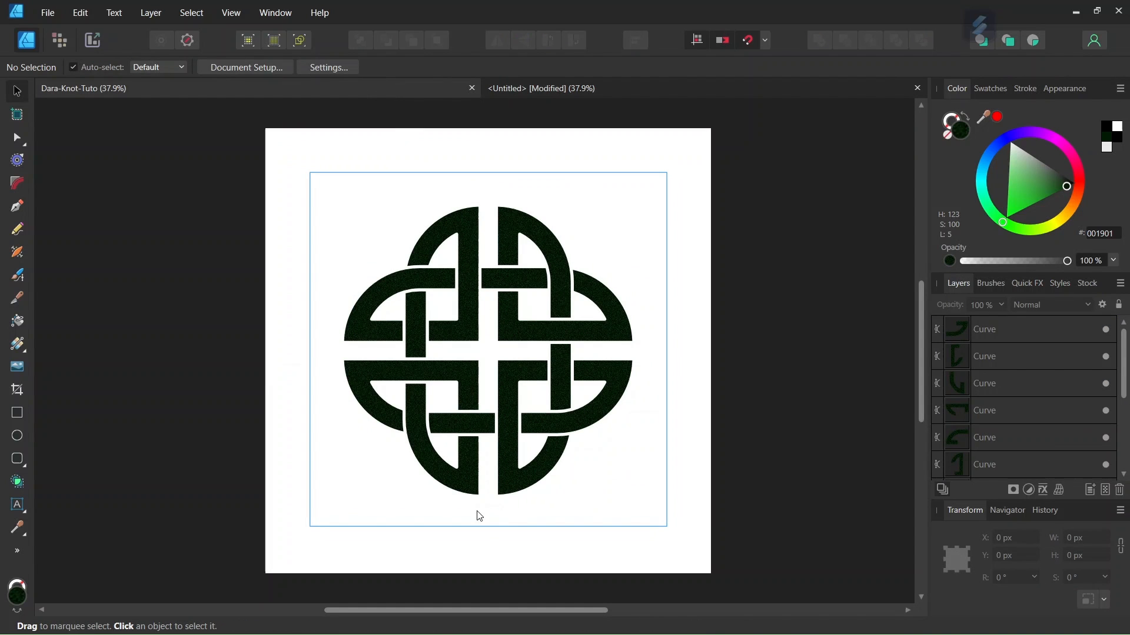
{"action": "left_click", "coordinate": [558, 93]}
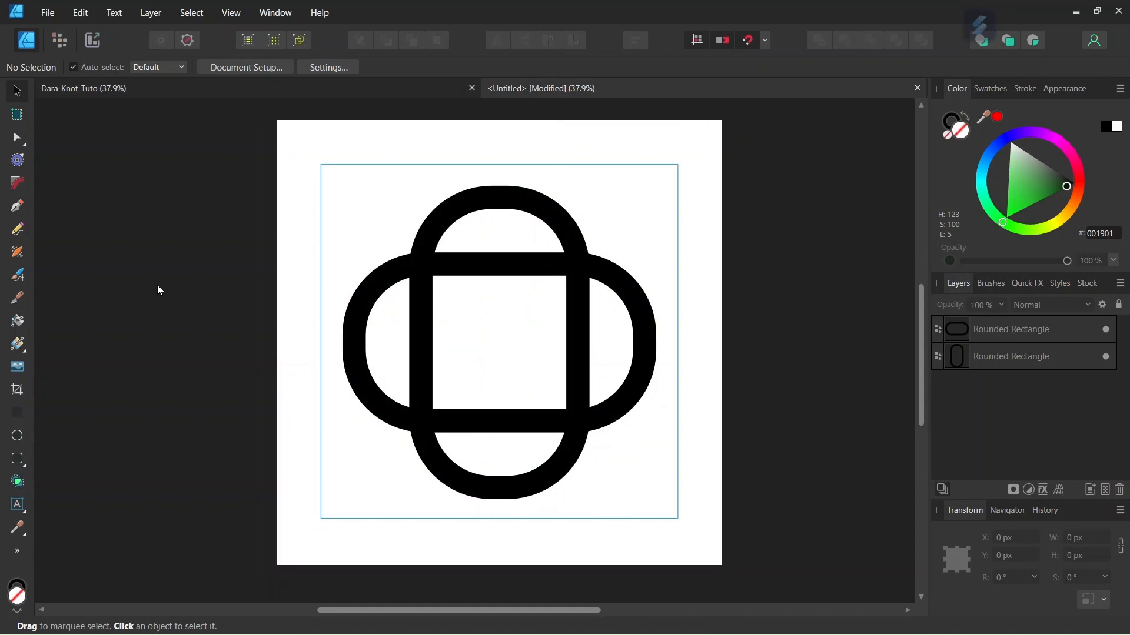
{"action": "left_click", "coordinate": [18, 413]}
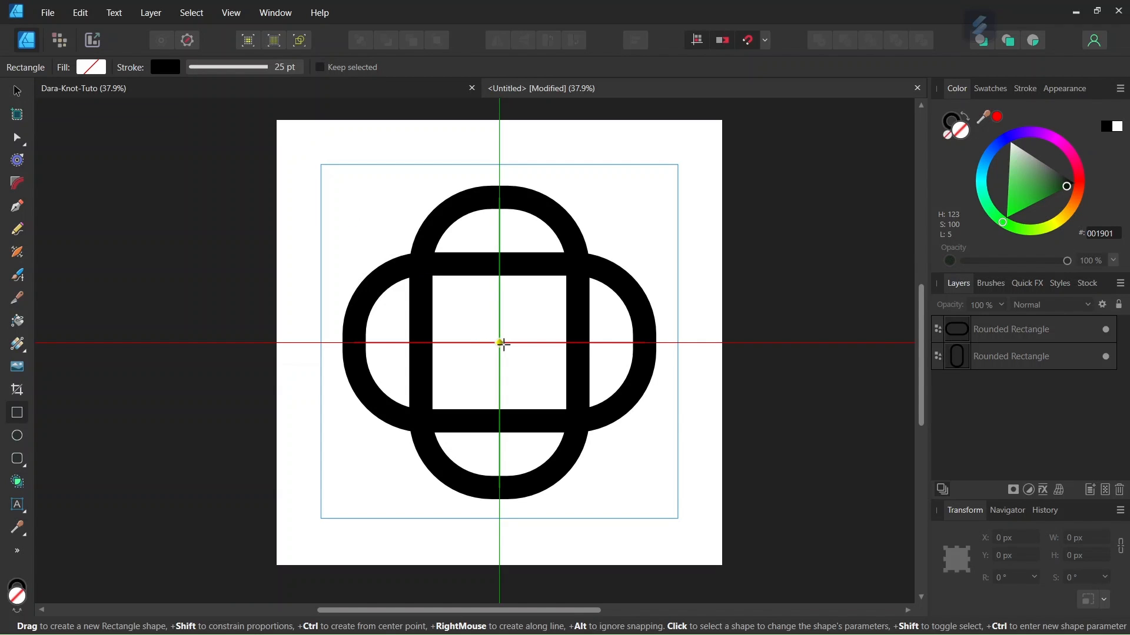
{"action": "mouse_move", "coordinate": [503, 345]}
{"action": "left_mouse_down"}
{"action": "mouse_move", "coordinate": [481, 405]}
{"action": "mouse_move", "coordinate": [474, 527]}
{"action": "left_mouse_up"}
{"action": "left_click", "coordinate": [10, 100]}
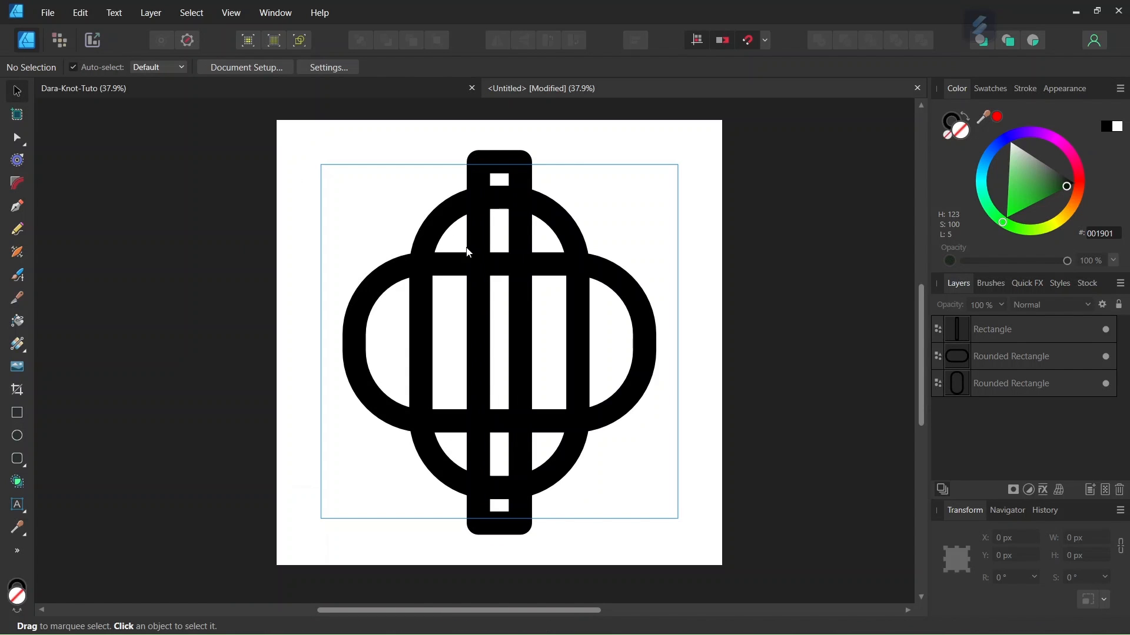
Examine the gaps between the narrow rectangle's sides and the vertical loop up close
{"action": "scroll", "coordinate": [514, 301], "scroll_direction": "up", "scroll_amount": 2}
{"action": "scroll", "coordinate": [516, 303], "scroll_direction": "up", "scroll_amount": 2}
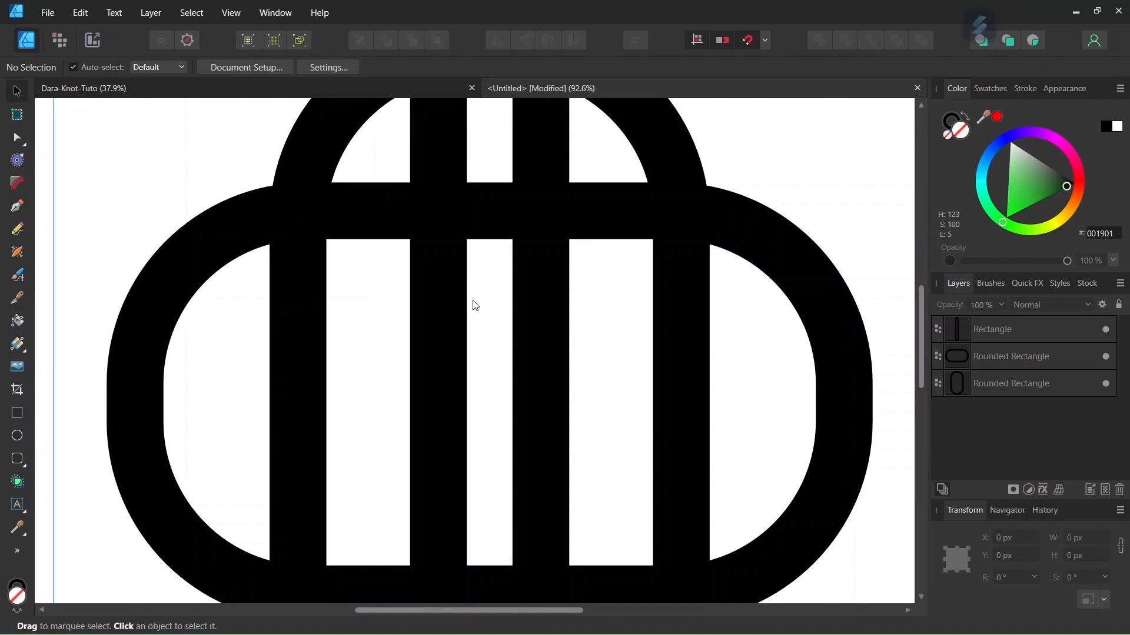
{"action": "scroll", "coordinate": [472, 305], "scroll_direction": "down", "scroll_amount": 3}
{"action": "scroll", "coordinate": [473, 307], "scroll_direction": "up", "scroll_amount": 3}
{"action": "scroll", "coordinate": [539, 321], "scroll_direction": "down", "scroll_amount": 4}
{"action": "scroll", "coordinate": [504, 200], "scroll_direction": "up", "scroll_amount": 2}
{"action": "scroll", "coordinate": [505, 195], "scroll_direction": "down", "scroll_amount": 1}
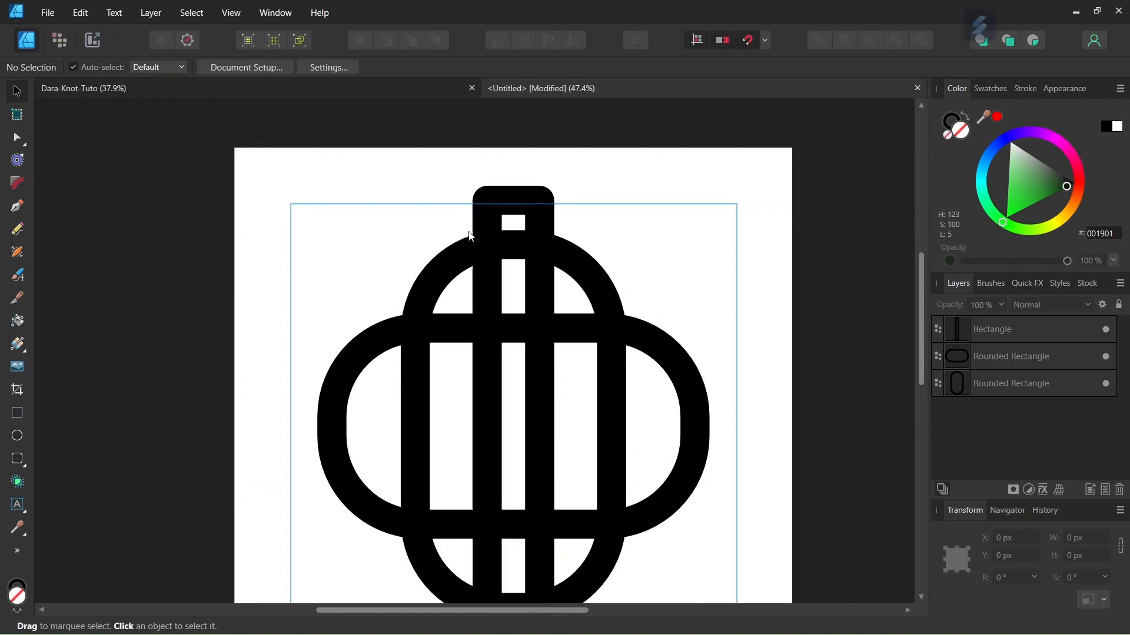
Duplicate the tall, narrow rectangle and rotate the copy 90° about the page centre
{"action": "scroll", "coordinate": [512, 494], "scroll_direction": "down", "scroll_amount": 2}
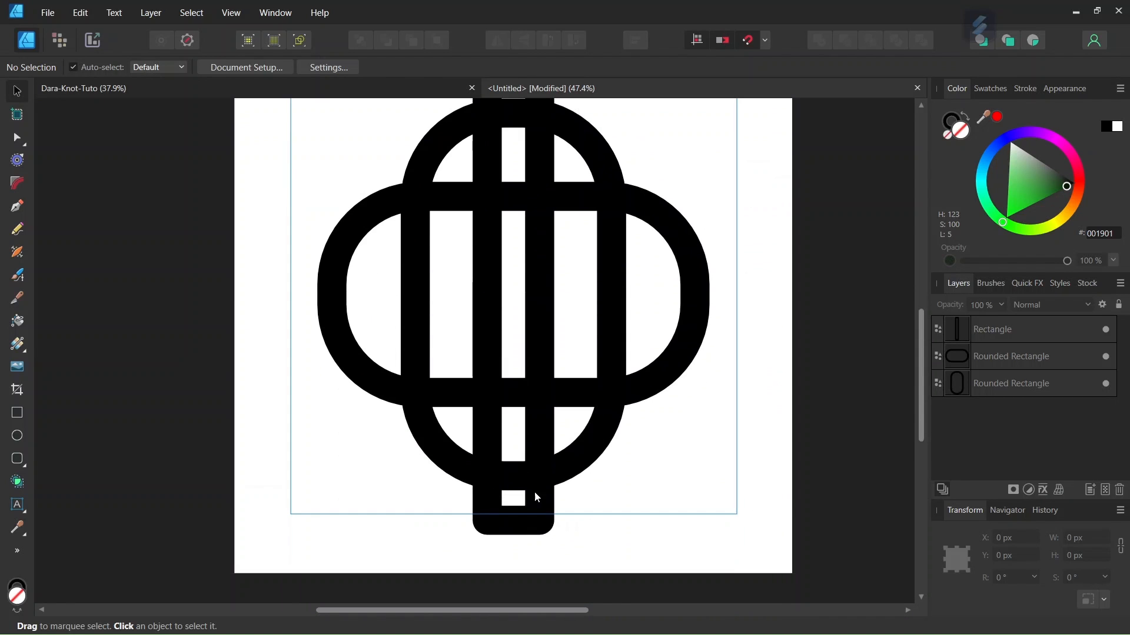
{"action": "scroll", "coordinate": [538, 485], "scroll_direction": "down", "scroll_amount": 2}
{"action": "scroll", "coordinate": [492, 335], "scroll_direction": "down", "scroll_amount": 1}
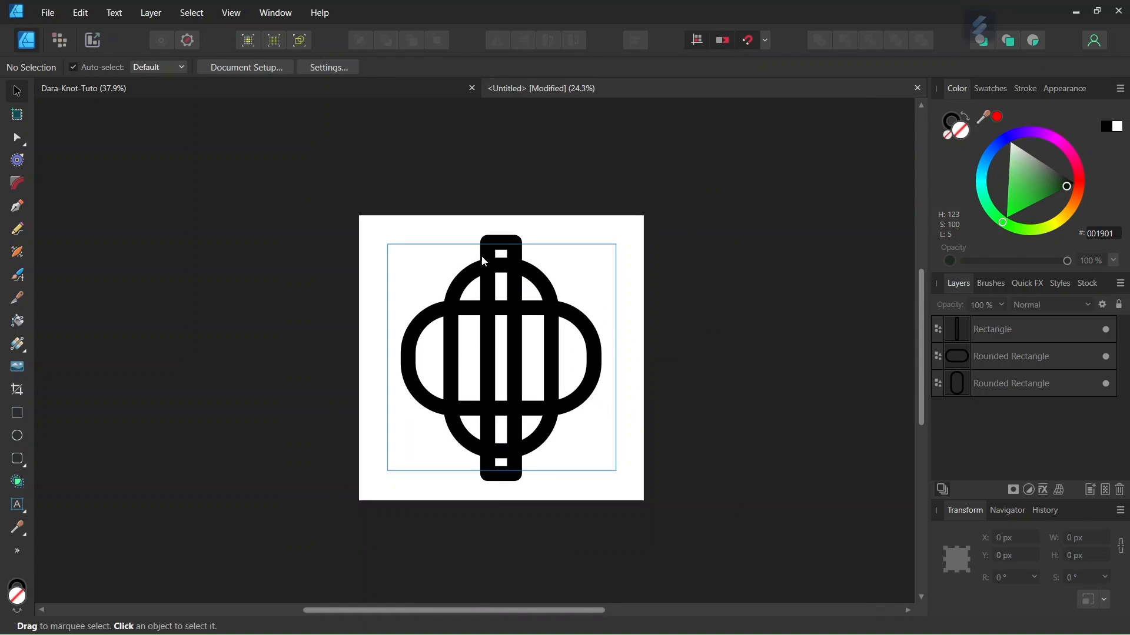
{"action": "scroll", "coordinate": [486, 400], "scroll_direction": "up", "scroll_amount": 1}
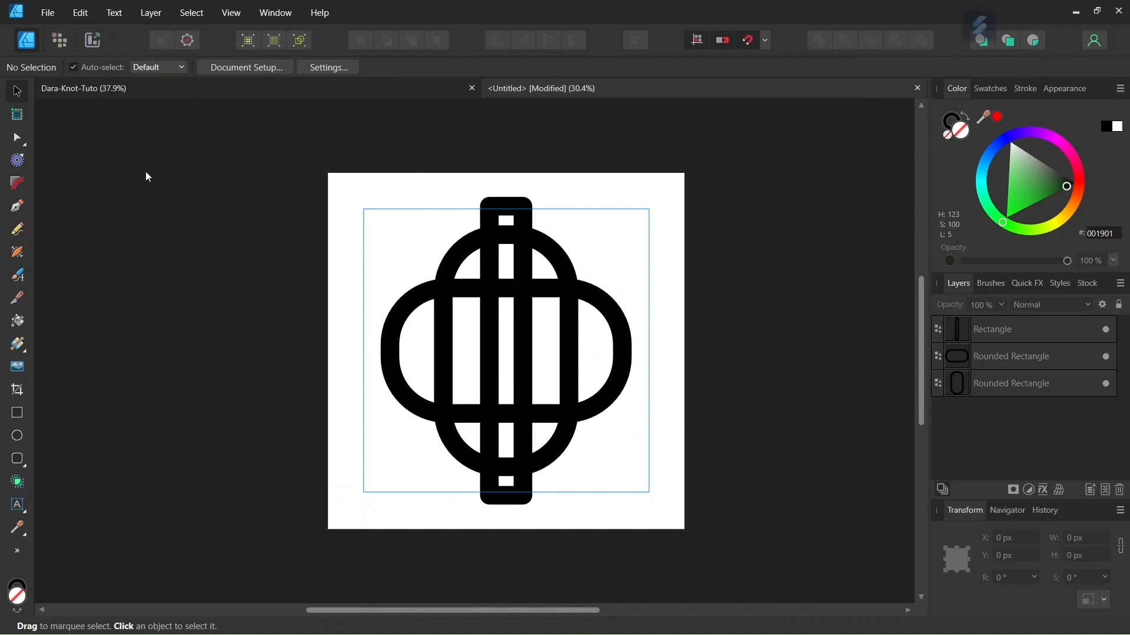
{"action": "left_click", "coordinate": [521, 263]}
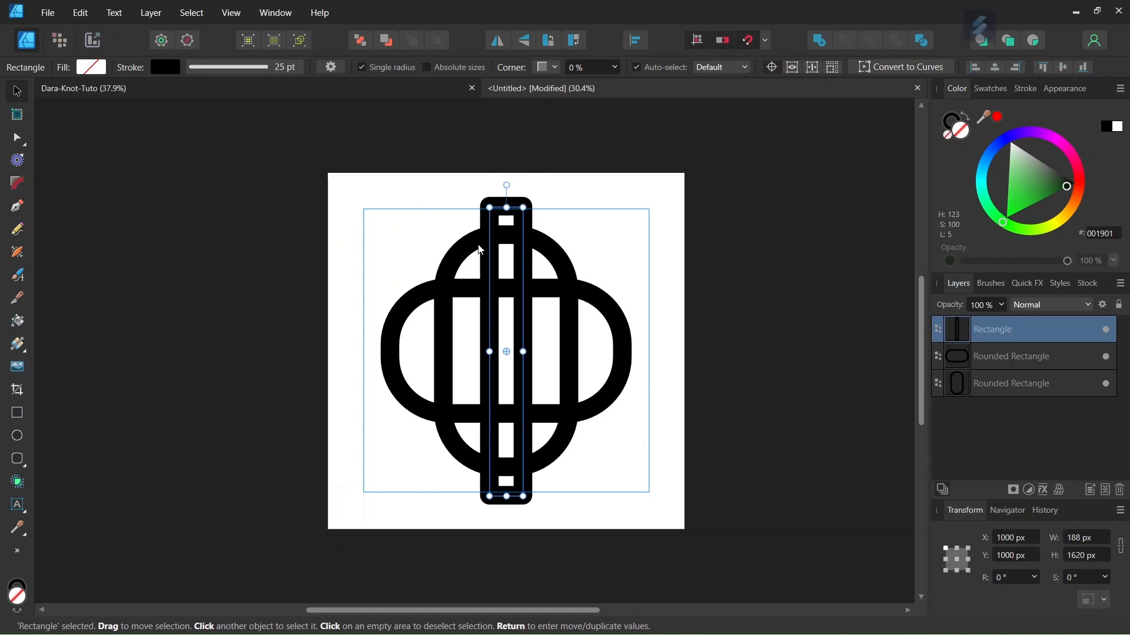
{"action": "key", "text": "ctrl+j"}
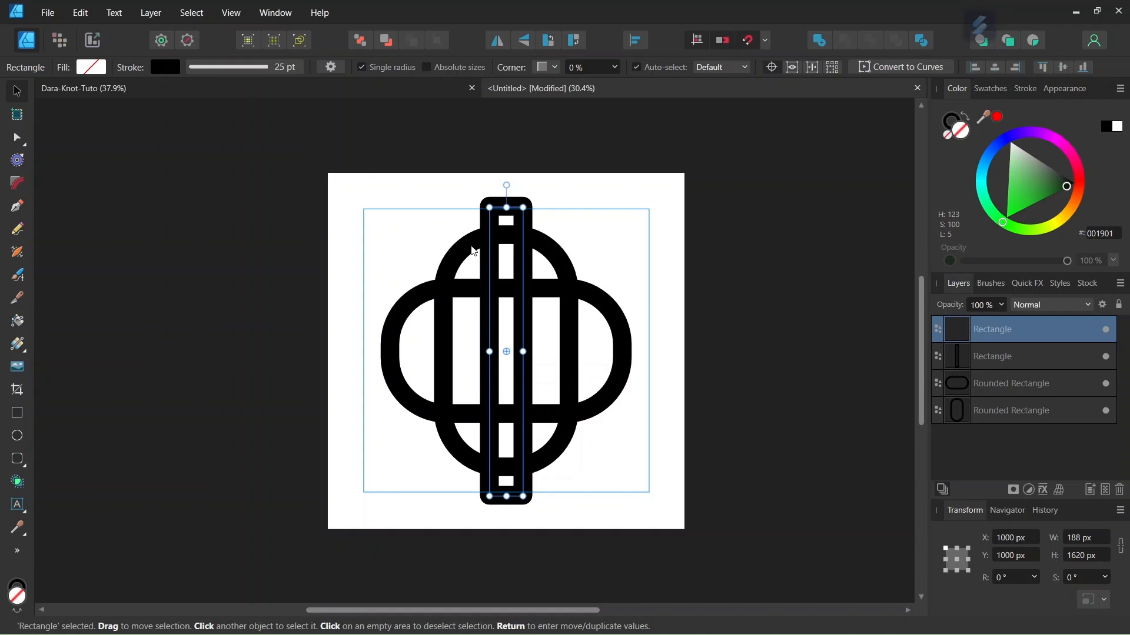
{"action": "left_click", "coordinate": [1007, 577]}
{"action": "type", "text": "90"}
{"action": "key", "text": "Return"}
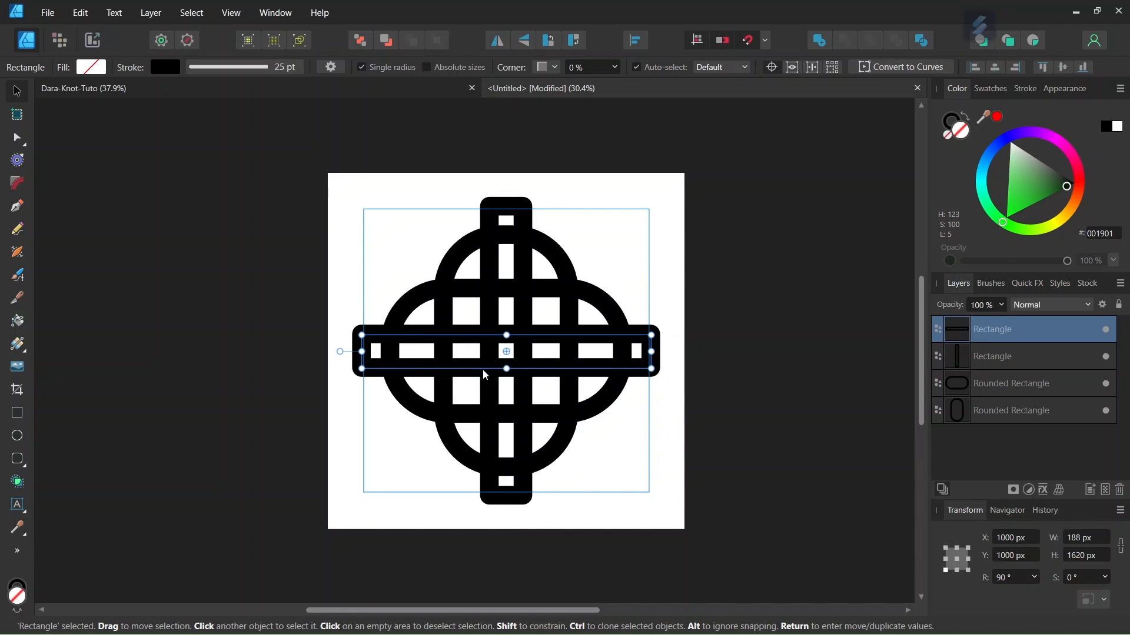
Select all four outlined shapes and expand their strokes into filled curves
{"action": "key", "text": "alt"}
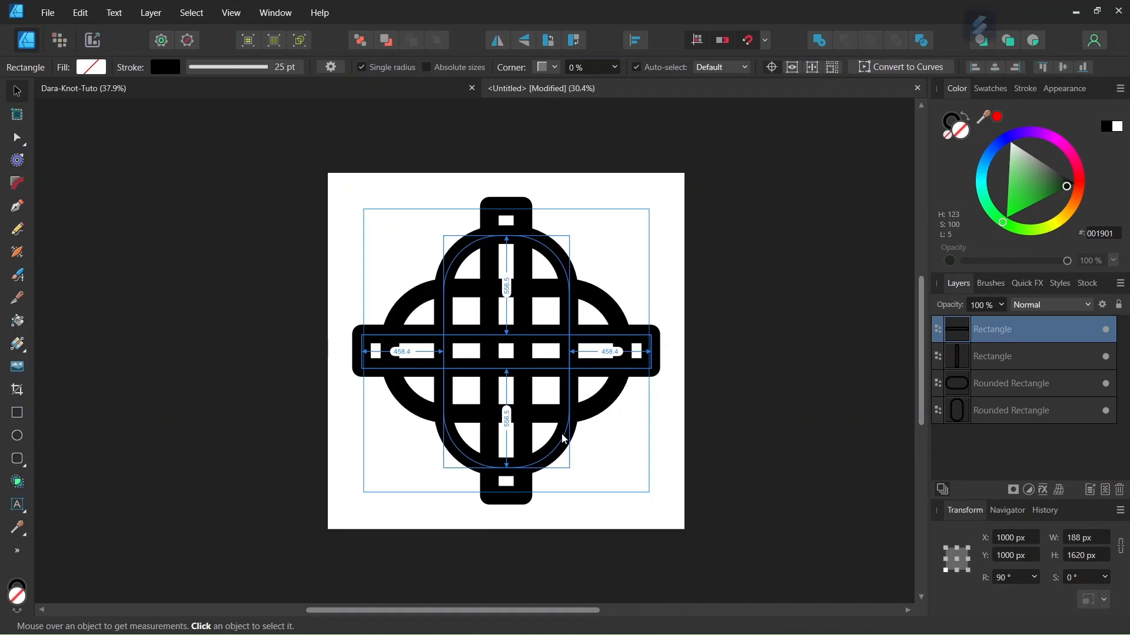
{"action": "key", "text": "ctrl+a"}
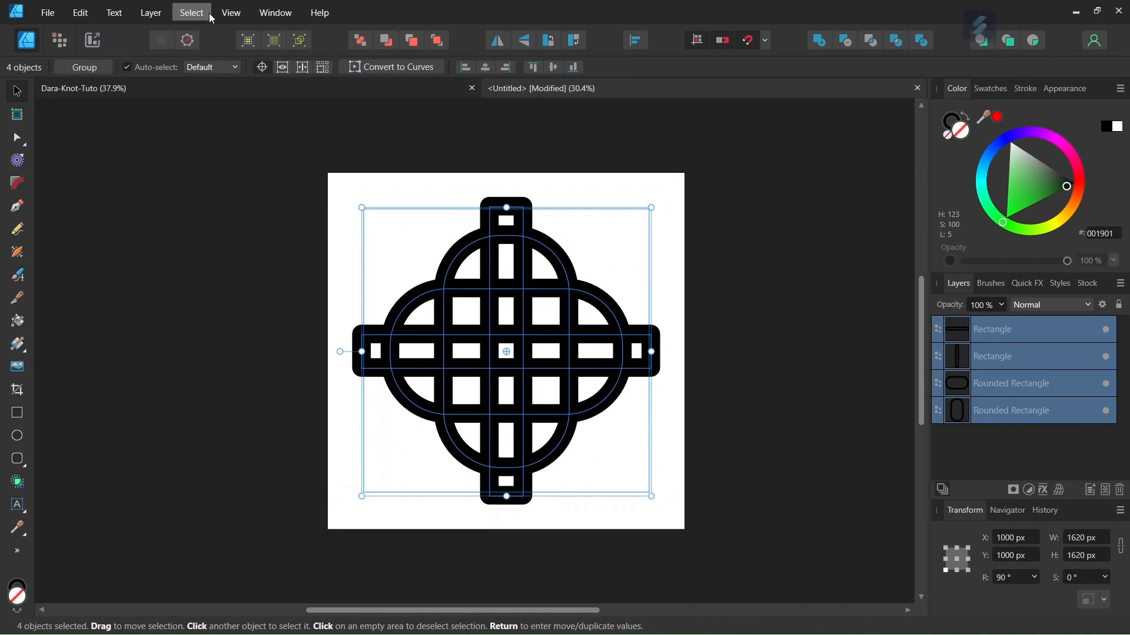
{"action": "left_click", "coordinate": [150, 13]}
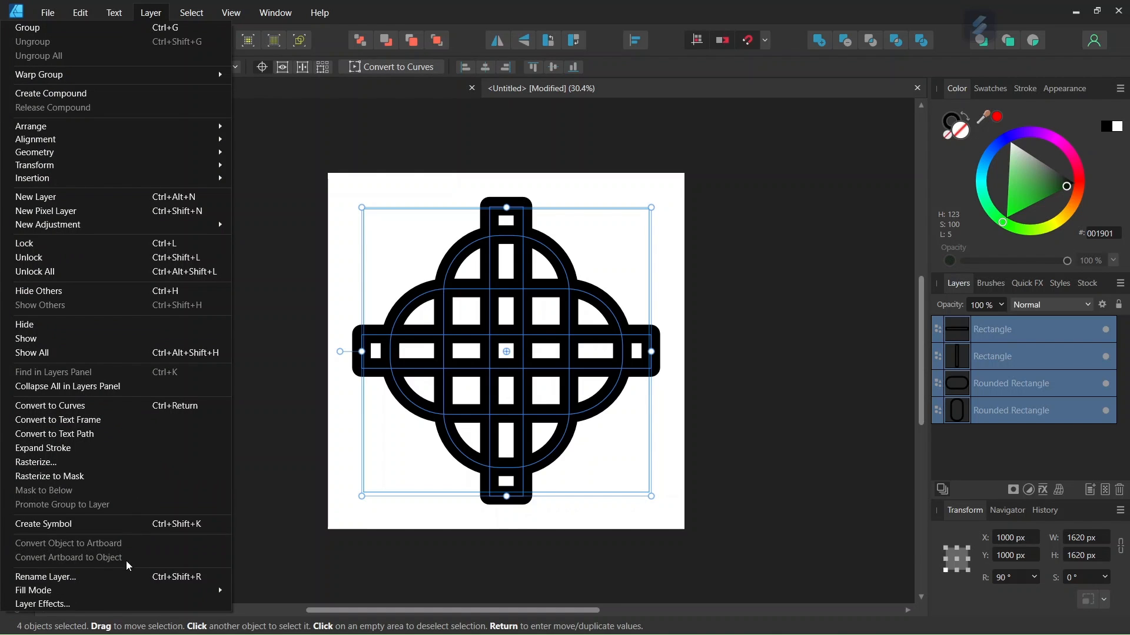
{"action": "left_click", "coordinate": [130, 449]}
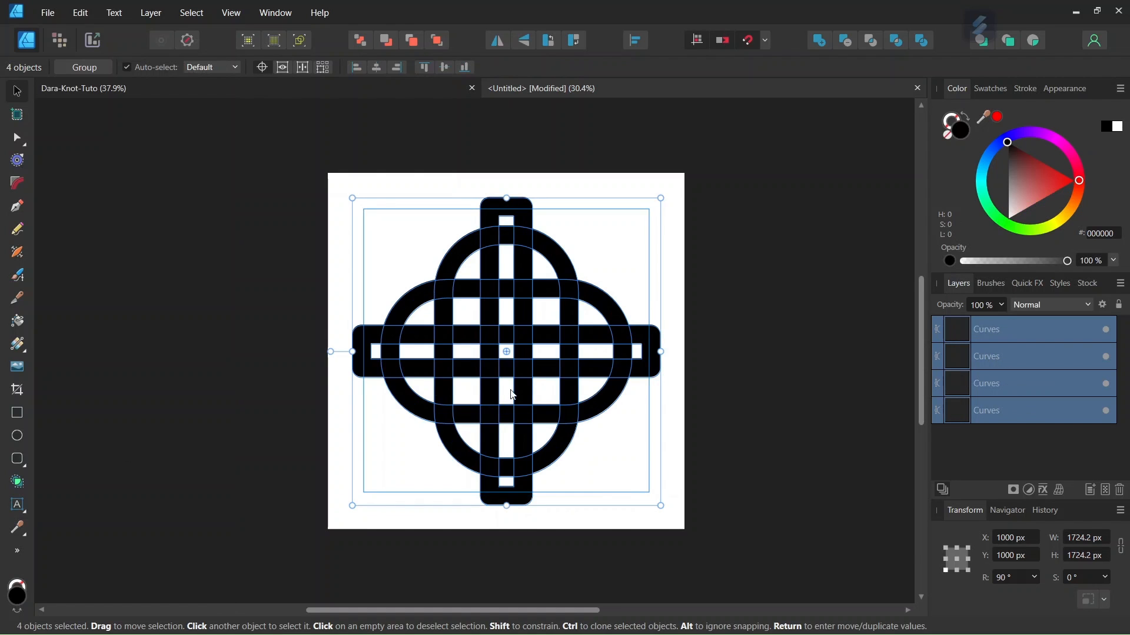
Deselect all the curves and set the default fill colour to black (000000)
{"action": "scroll", "coordinate": [510, 398], "scroll_direction": "up", "scroll_amount": 1}
{"action": "left_click", "coordinate": [568, 214]}
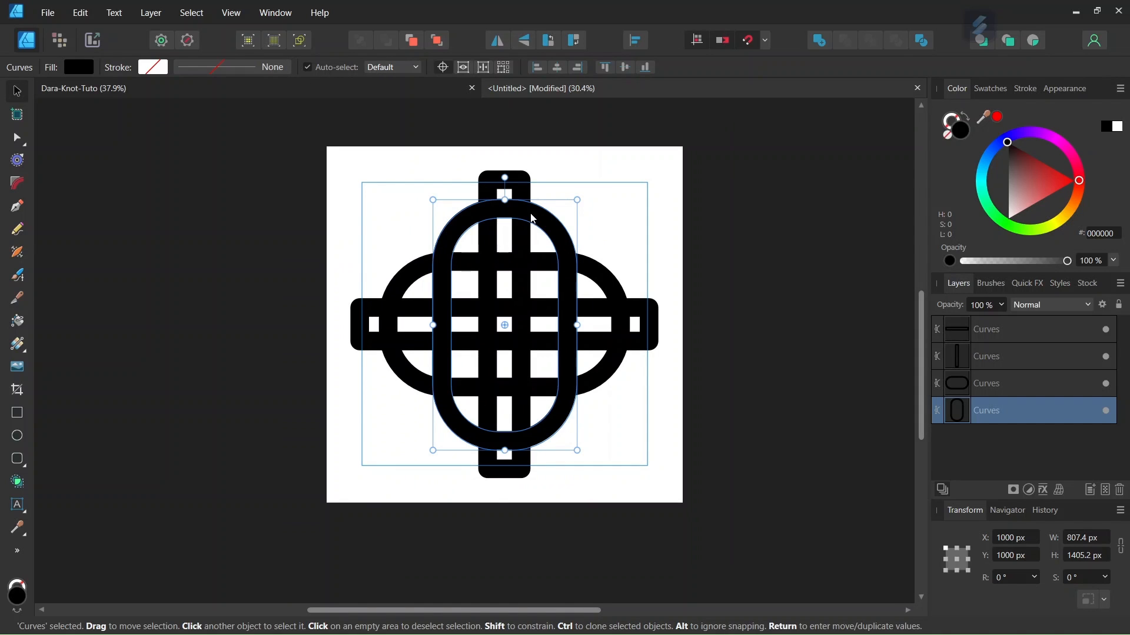
{"action": "left_click", "coordinate": [595, 227]}
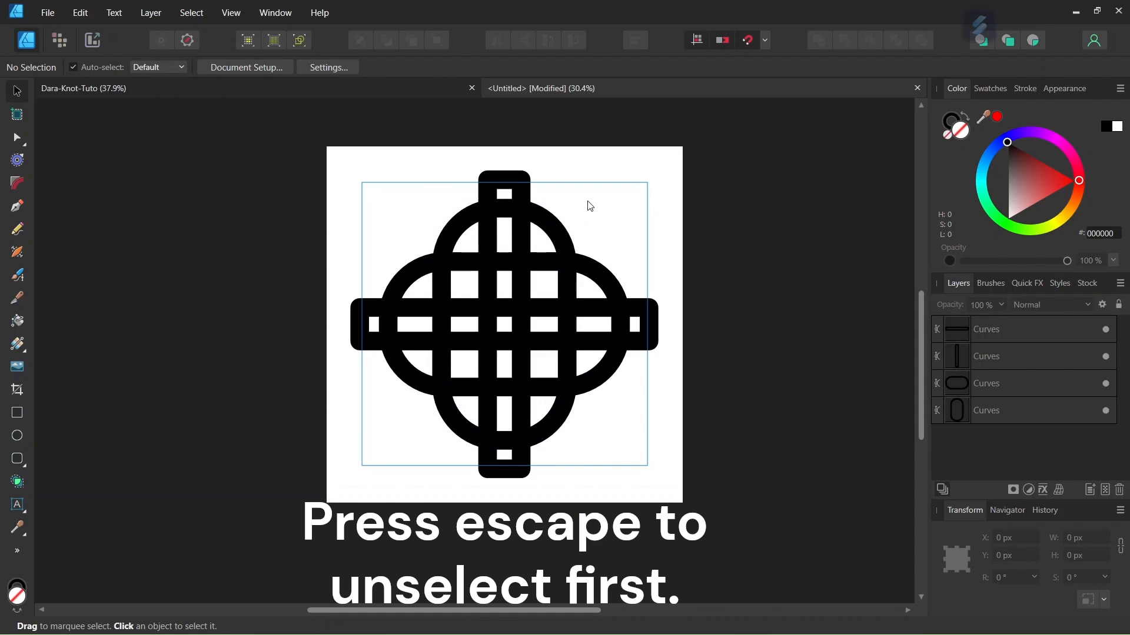
{"action": "left_click", "coordinate": [951, 121]}
{"action": "left_click", "coordinate": [959, 135]}
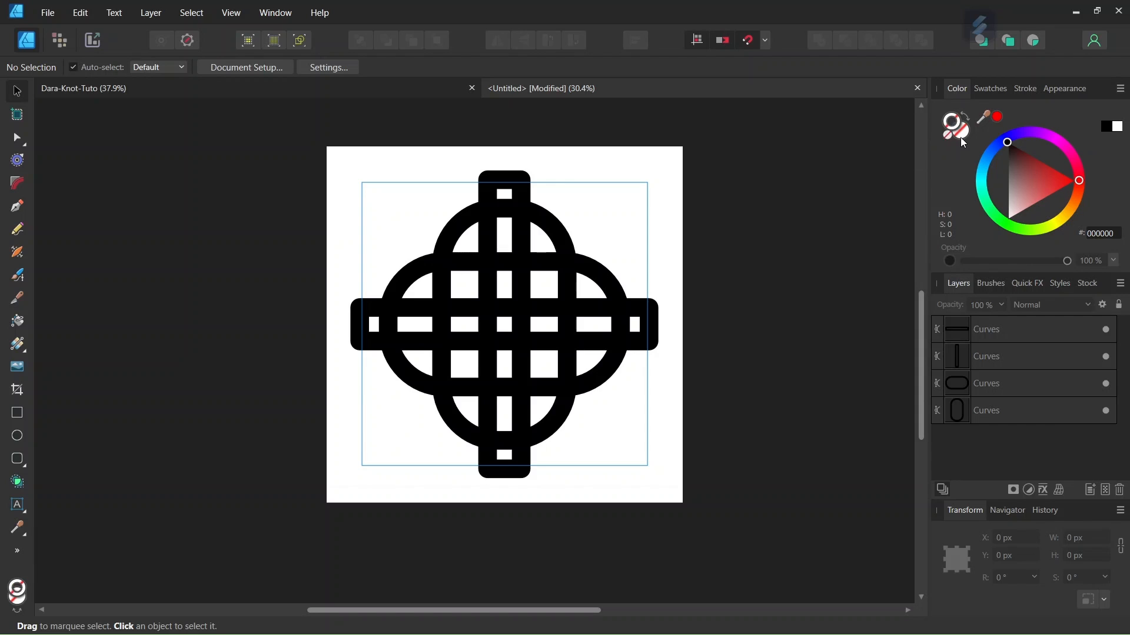
{"action": "left_click", "coordinate": [1000, 147]}
{"action": "left_click_drag", "start_coordinate": [1003, 151], "coordinate": [1008, 142]}
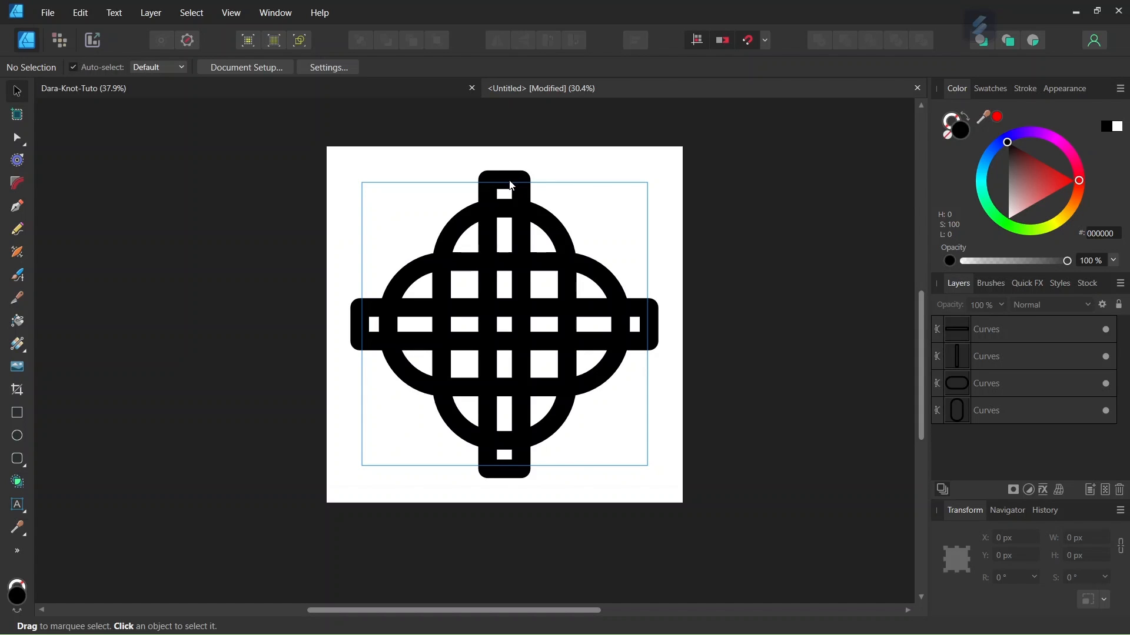
With all four curves selected, use the Shape Builder in subtract mode to delete the four rectangle ends protruding beyond the loops
{"action": "key", "text": "ctrl+a"}
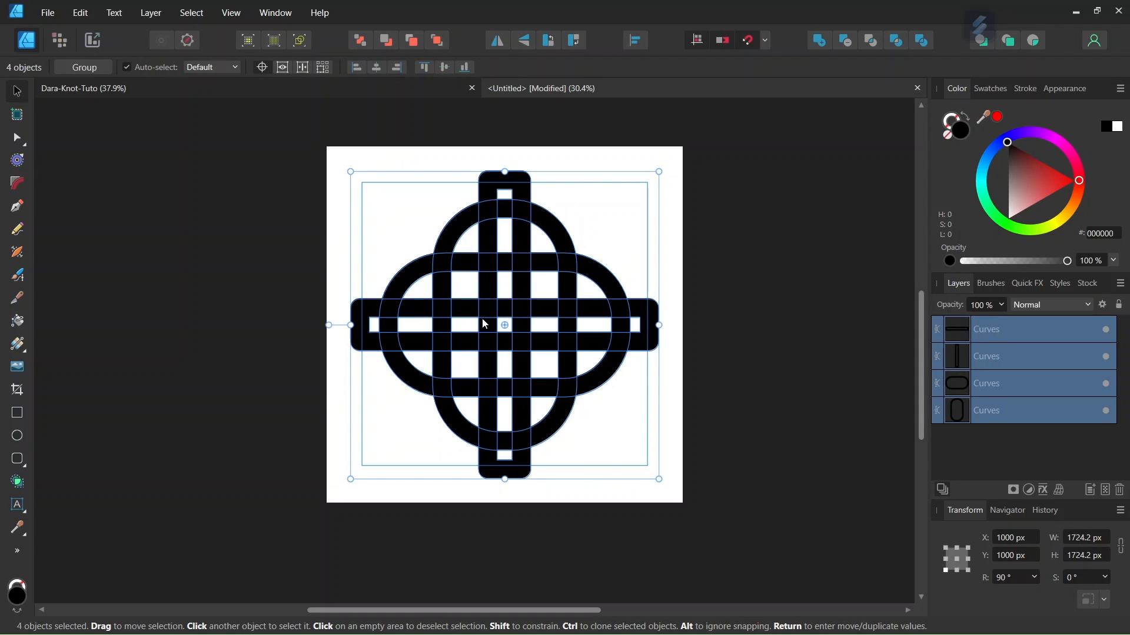
{"action": "left_click", "coordinate": [20, 484]}
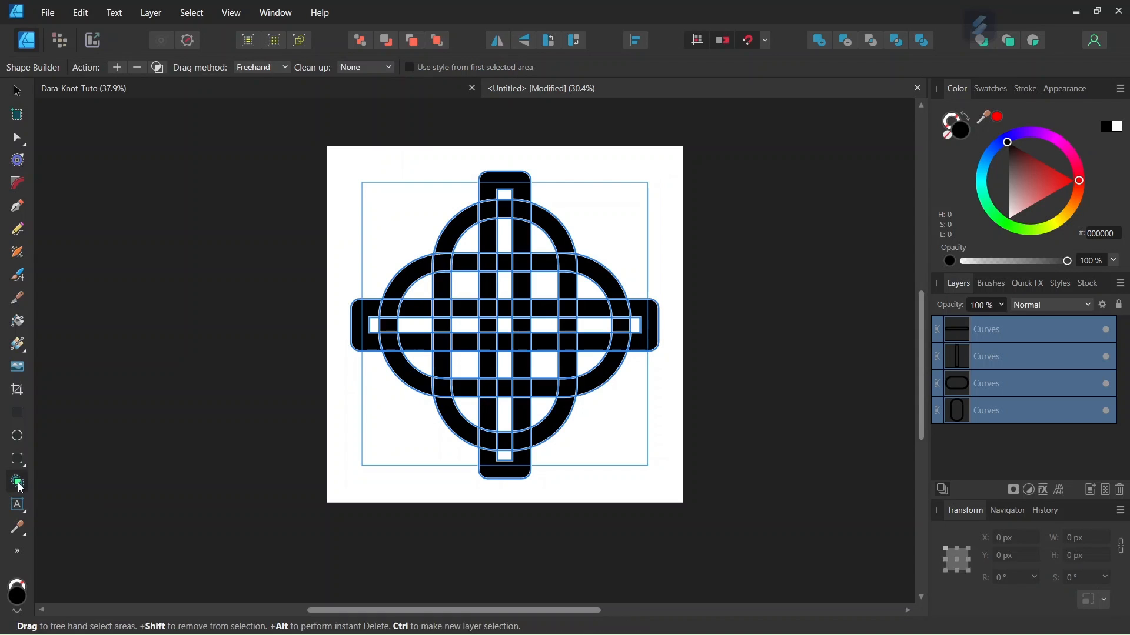
{"action": "left_click", "coordinate": [137, 67]}
{"action": "scroll", "coordinate": [582, 241], "scroll_direction": "up", "scroll_amount": 1}
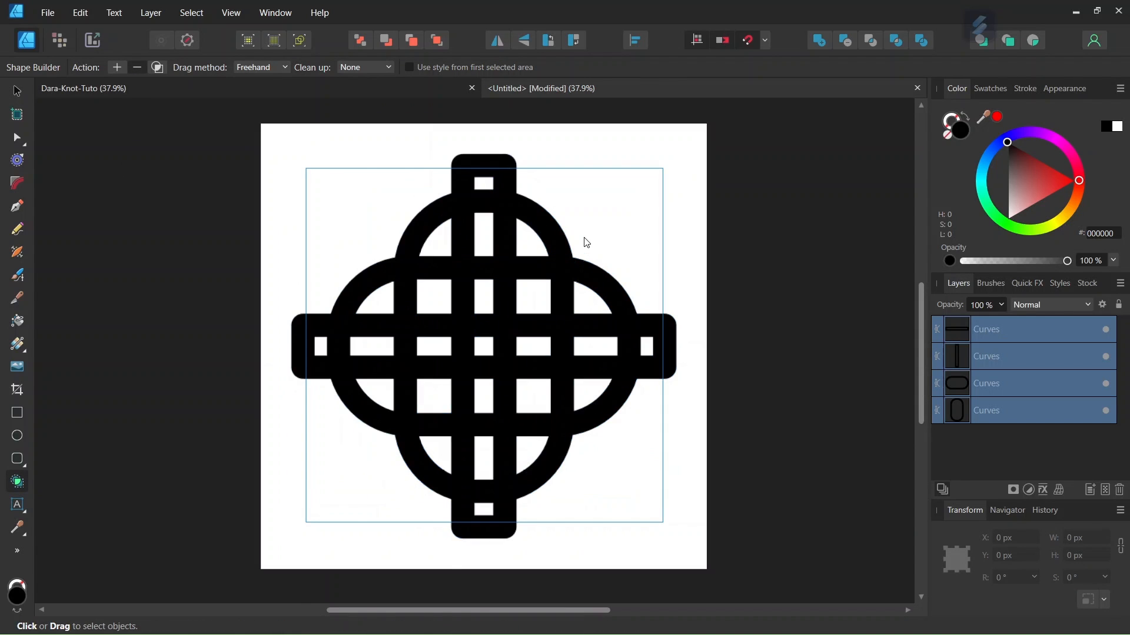
{"action": "left_click_drag", "start_coordinate": [428, 179], "coordinate": [559, 181]}
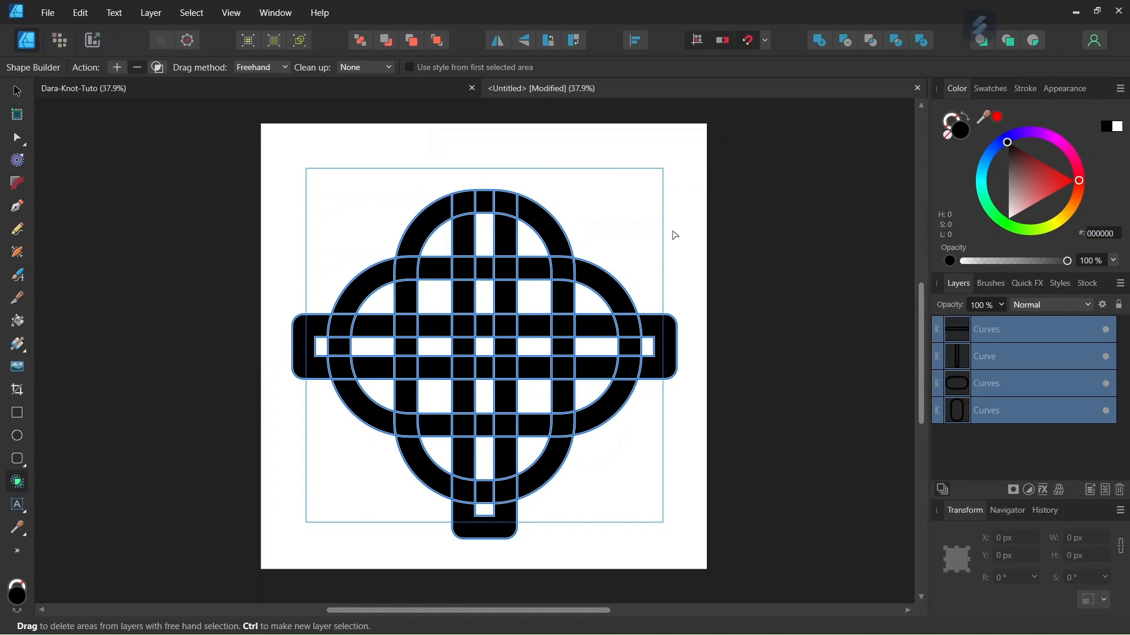
{"action": "left_click_drag", "start_coordinate": [659, 295], "coordinate": [661, 391]}
{"action": "left_click_drag", "start_coordinate": [547, 516], "coordinate": [447, 532]}
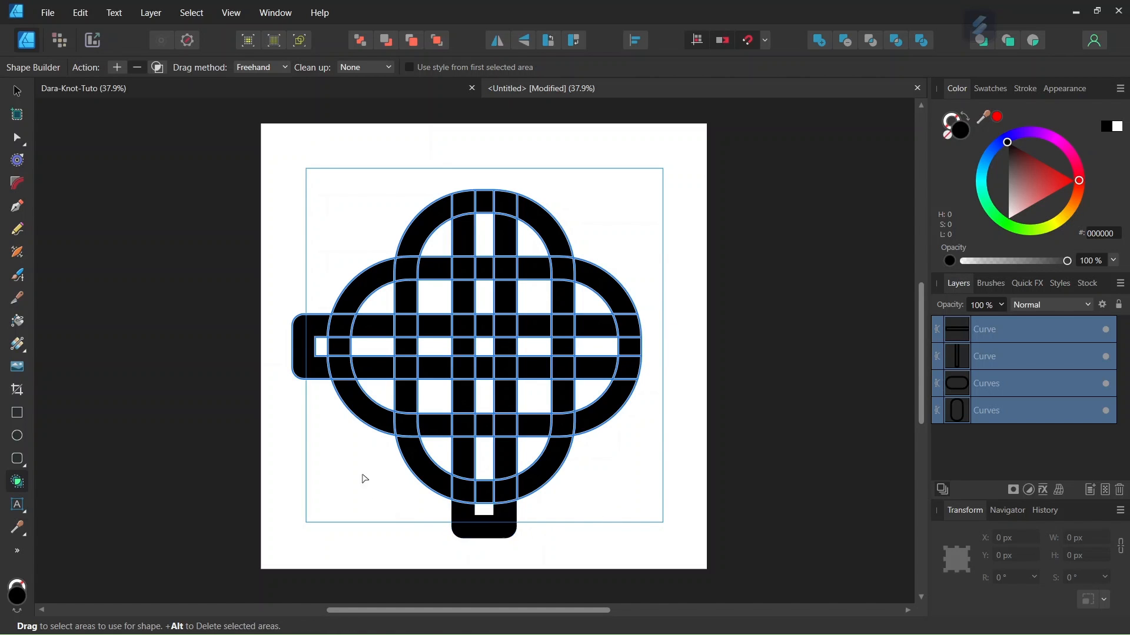
{"action": "mouse_move", "coordinate": [312, 296]}
{"action": "left_mouse_down"}
{"action": "mouse_move", "coordinate": [308, 334]}
{"action": "mouse_move", "coordinate": [317, 334]}
{"action": "left_mouse_up"}
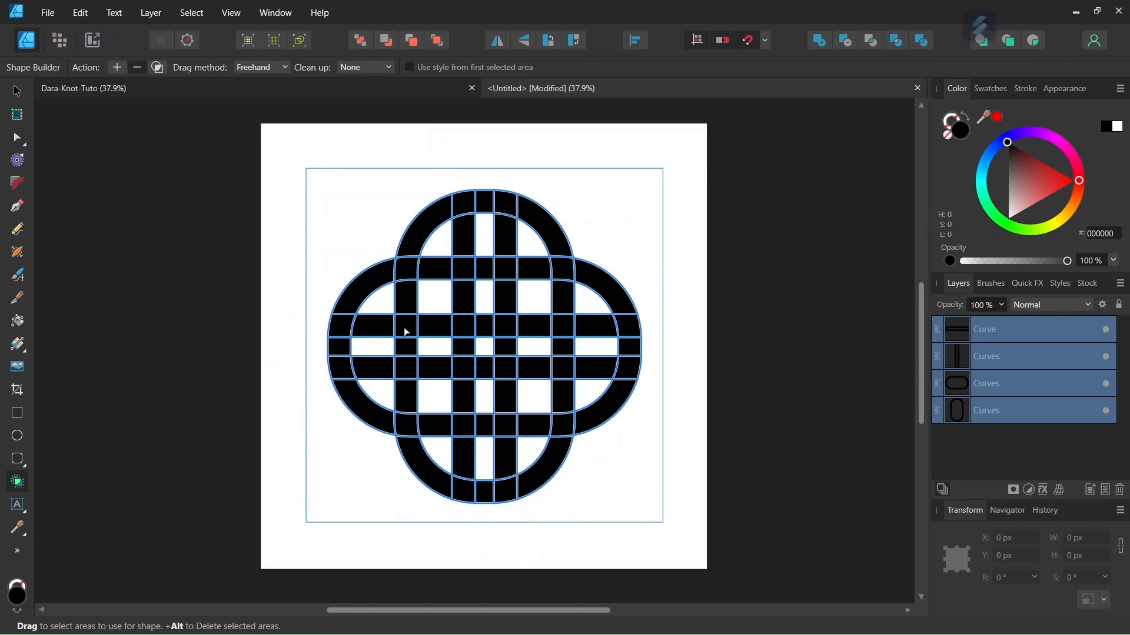
Delete the short middle segment at each of the four outer loop tips, between the rectangles' parallel bars
{"action": "scroll", "coordinate": [507, 197], "scroll_direction": "up", "scroll_amount": 1}
{"action": "left_click_drag", "start_coordinate": [477, 184], "coordinate": [474, 230]}
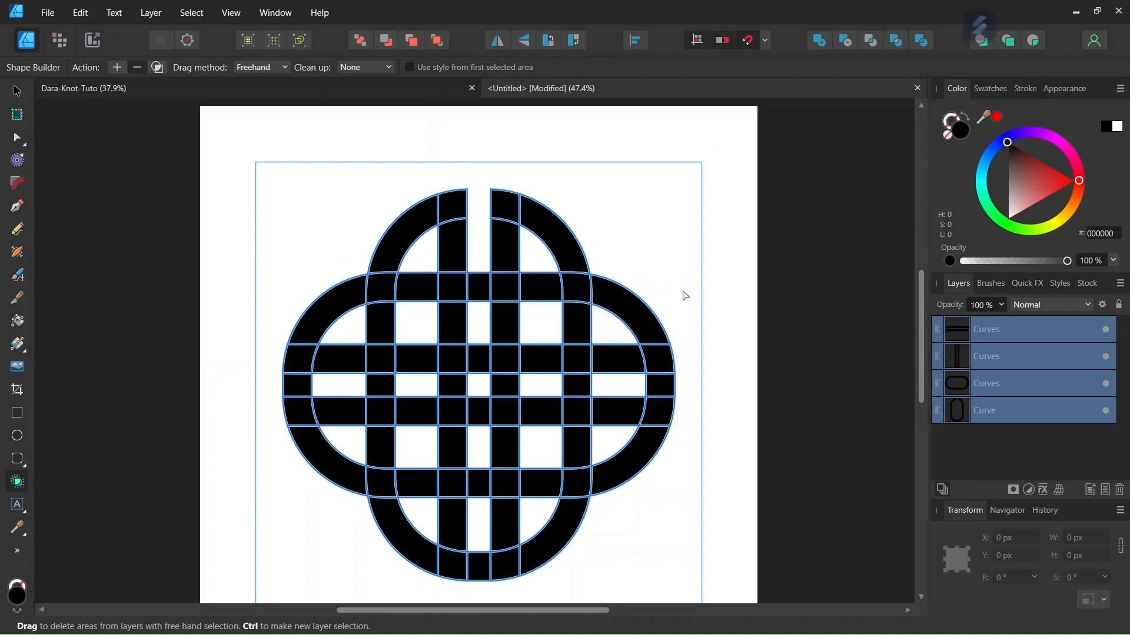
{"action": "left_click_drag", "start_coordinate": [641, 386], "coordinate": [696, 387]}
{"action": "left_click_drag", "start_coordinate": [360, 386], "coordinate": [277, 387]}
{"action": "left_click_drag", "start_coordinate": [477, 518], "coordinate": [479, 578]}
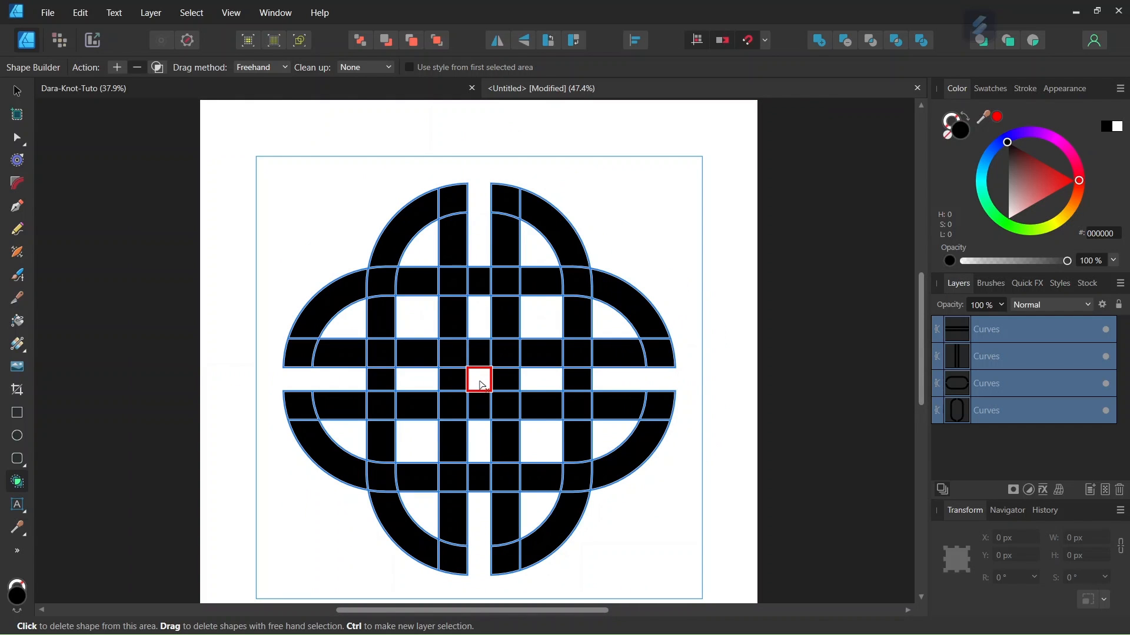
Delete the four short bar segments around the knot's centre to open a cross-shaped gap
{"action": "left_click_drag", "start_coordinate": [483, 385], "coordinate": [480, 462]}
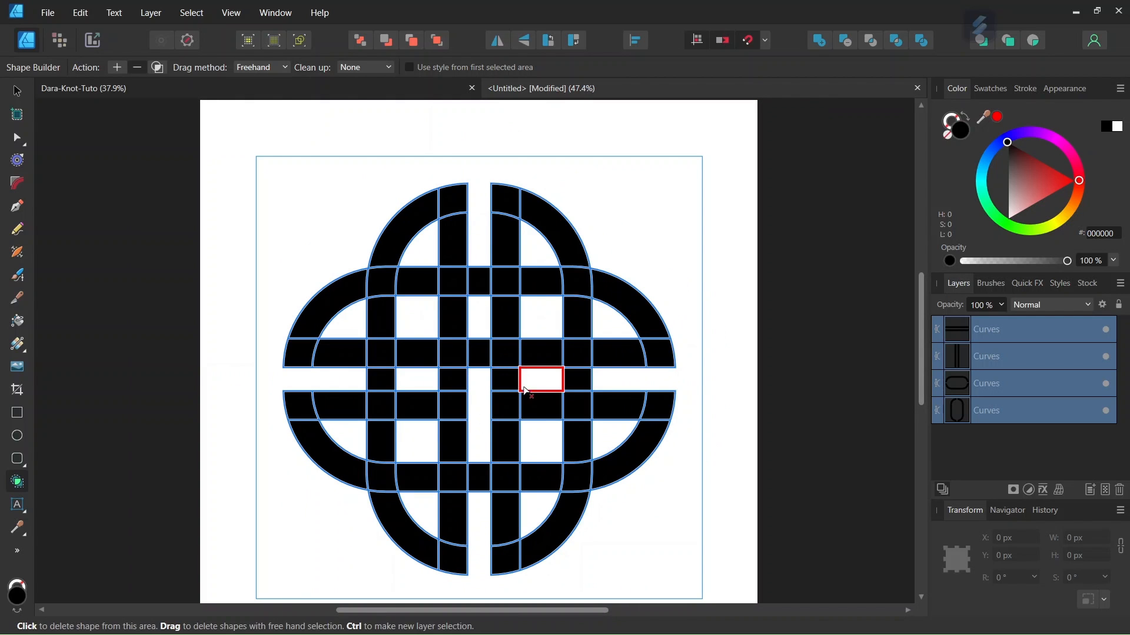
{"action": "left_click_drag", "start_coordinate": [527, 382], "coordinate": [480, 462]}
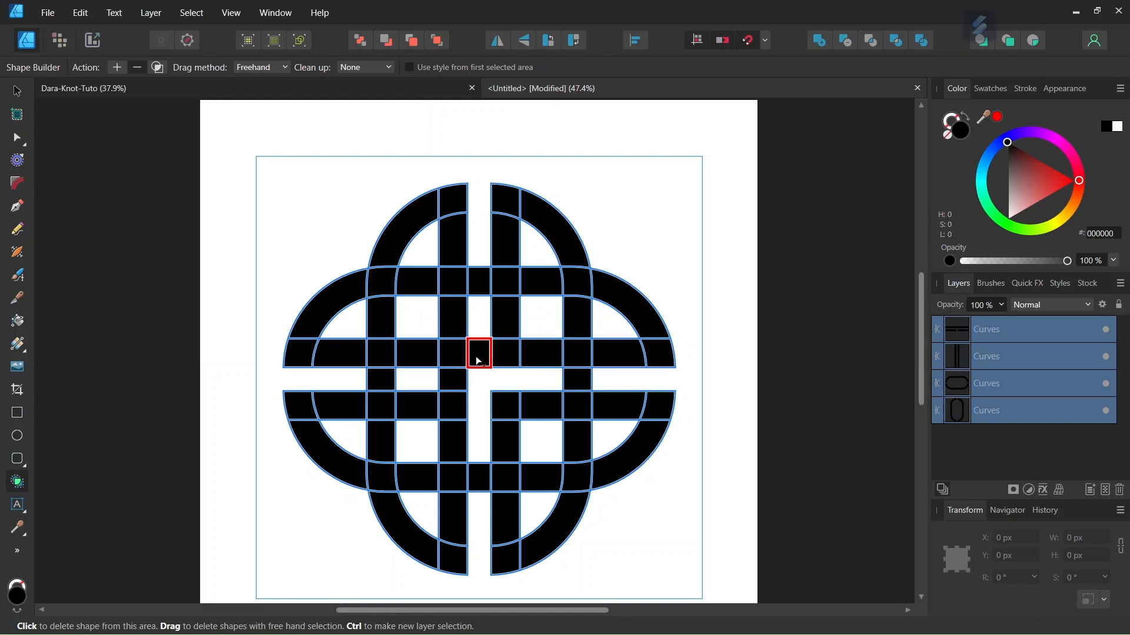
{"action": "mouse_move", "coordinate": [480, 338]}
{"action": "left_mouse_down"}
{"action": "mouse_move", "coordinate": [481, 360]}
{"action": "mouse_move", "coordinate": [434, 378]}
{"action": "mouse_move", "coordinate": [479, 383]}
{"action": "left_mouse_up"}
{"action": "scroll", "coordinate": [478, 381], "scroll_direction": "down", "scroll_amount": 1}
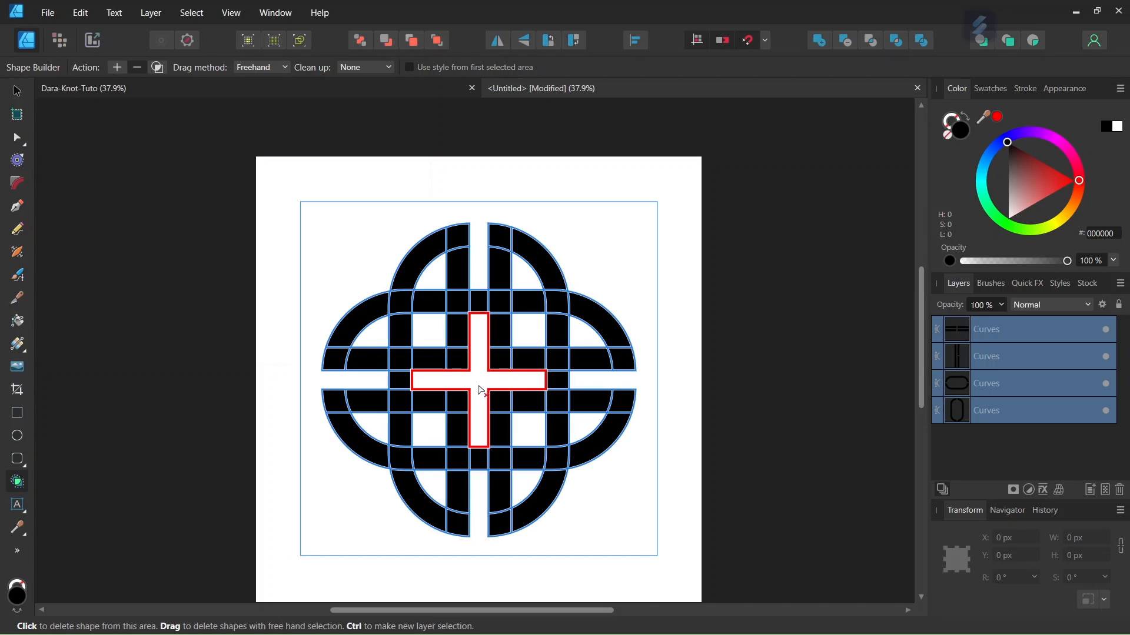
Switch the Shape Builder to add mode and merge segments along each side of the central square into four continuous overlapping bars
{"action": "left_click", "coordinate": [117, 69]}
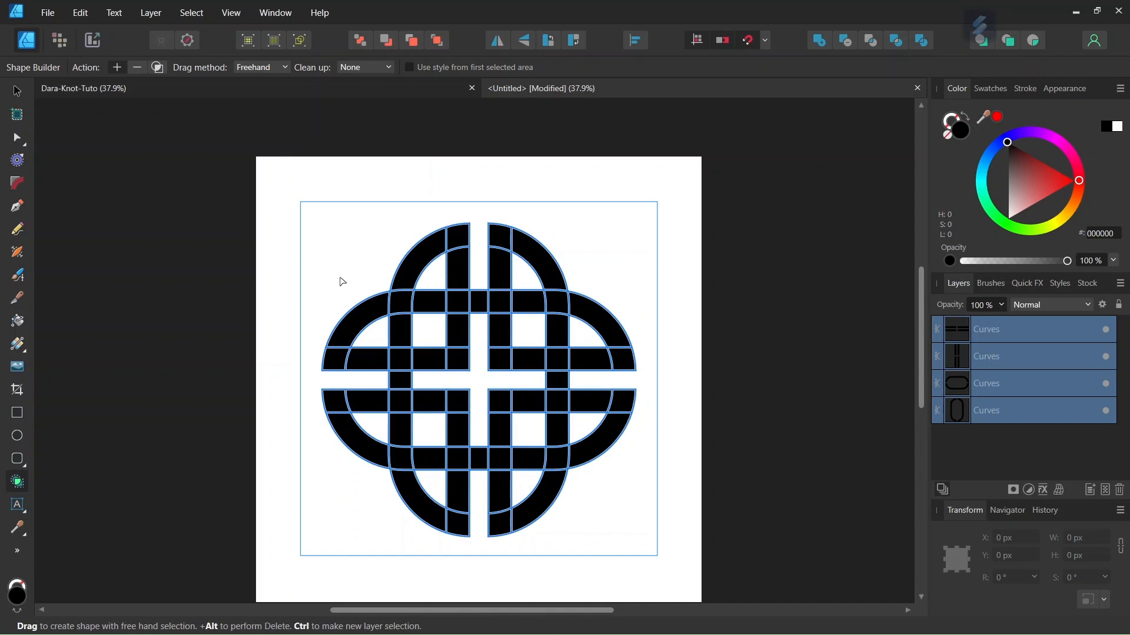
{"action": "scroll", "coordinate": [480, 366], "scroll_direction": "up", "scroll_amount": 1}
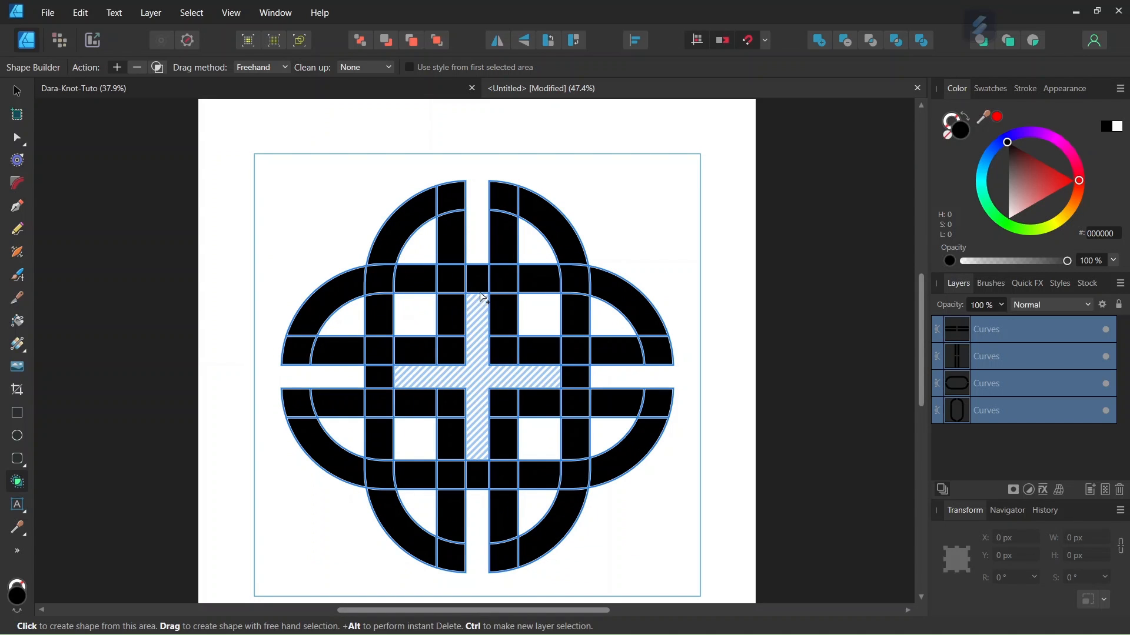
{"action": "left_click_drag", "start_coordinate": [479, 285], "coordinate": [545, 285]}
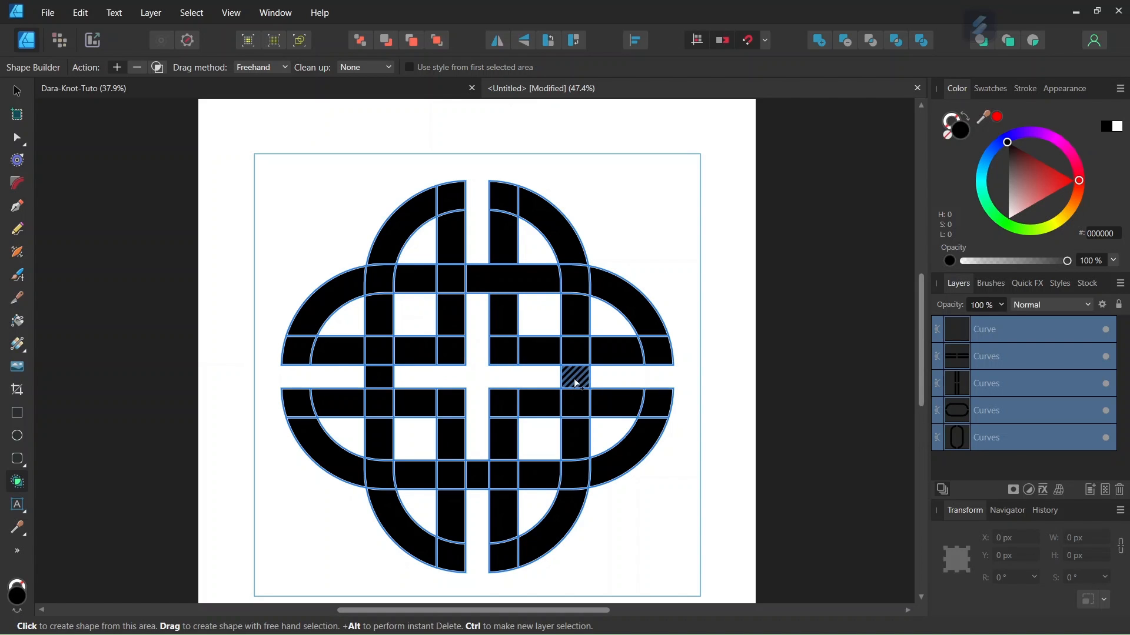
{"action": "left_click_drag", "start_coordinate": [575, 379], "coordinate": [572, 433]}
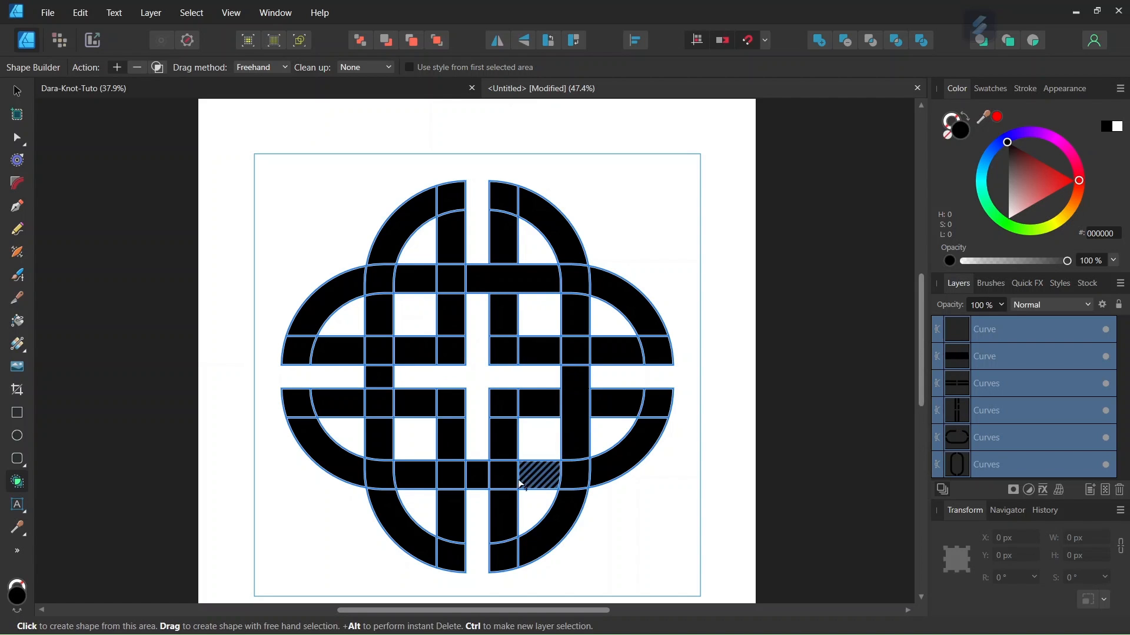
{"action": "mouse_move", "coordinate": [484, 479]}
{"action": "left_mouse_down"}
{"action": "mouse_move", "coordinate": [429, 480]}
{"action": "mouse_move", "coordinate": [401, 444]}
{"action": "left_mouse_up"}
{"action": "left_click_drag", "start_coordinate": [379, 385], "coordinate": [380, 301]}
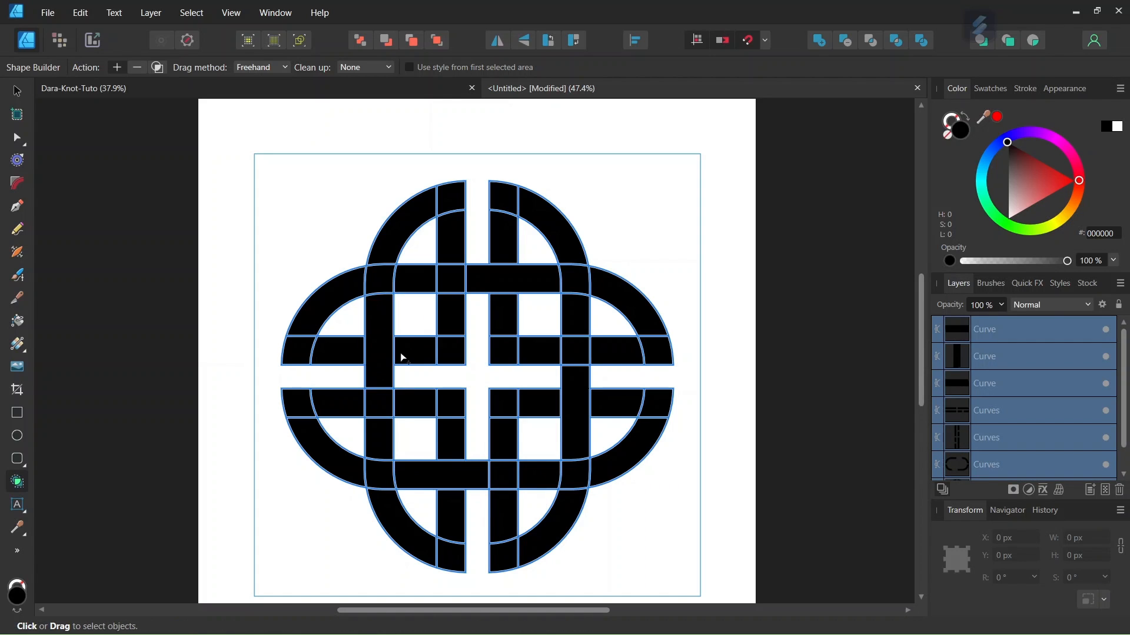
Merge the upper-right quadrant's segments into two continuous bands that weave over and under the central square's bars
{"action": "left_click", "coordinate": [404, 357]}
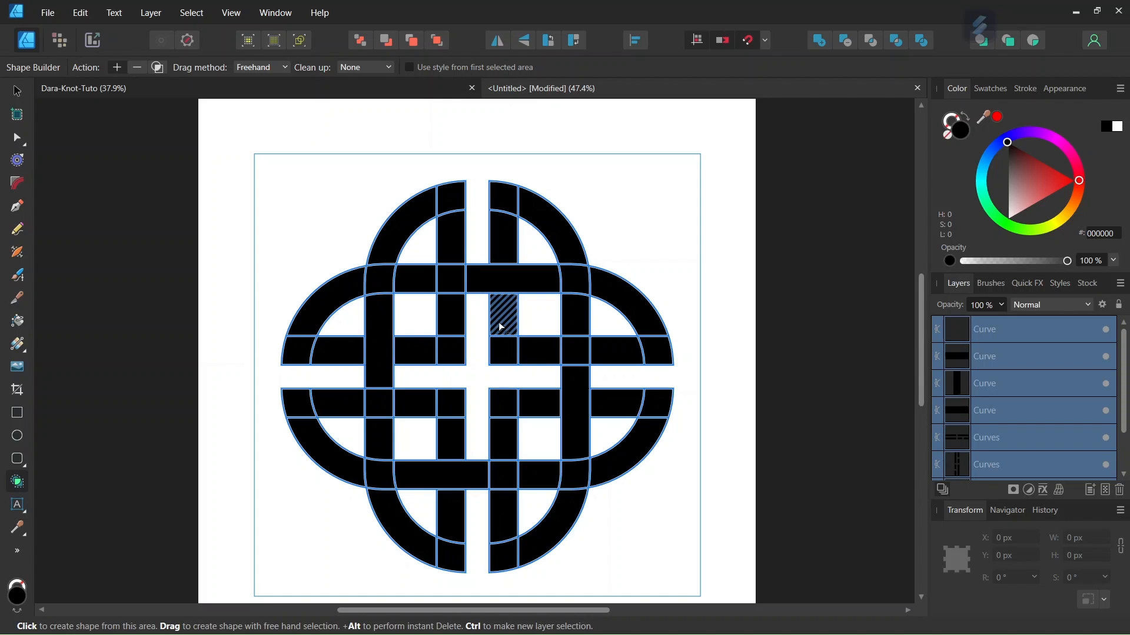
{"action": "mouse_move", "coordinate": [500, 259]}
{"action": "left_mouse_down"}
{"action": "mouse_move", "coordinate": [501, 208]}
{"action": "mouse_move", "coordinate": [530, 209]}
{"action": "left_mouse_up"}
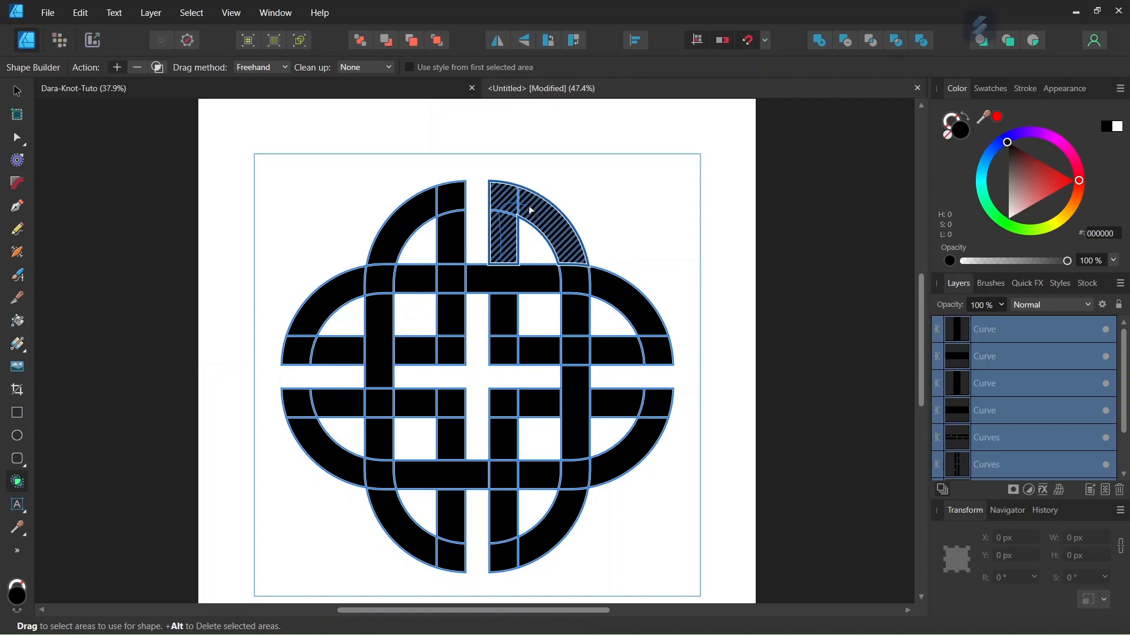
{"action": "left_click_drag", "start_coordinate": [572, 260], "coordinate": [576, 318]}
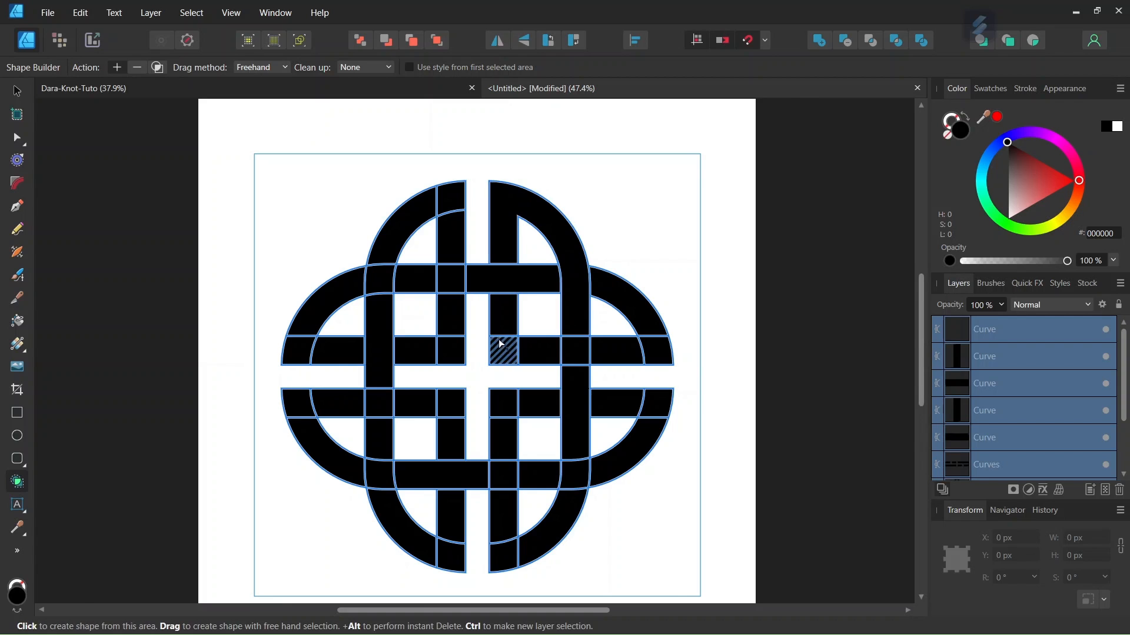
{"action": "mouse_move", "coordinate": [506, 324]}
{"action": "left_mouse_down"}
{"action": "mouse_move", "coordinate": [507, 349]}
{"action": "mouse_move", "coordinate": [639, 351]}
{"action": "mouse_move", "coordinate": [647, 339]}
{"action": "left_mouse_up"}
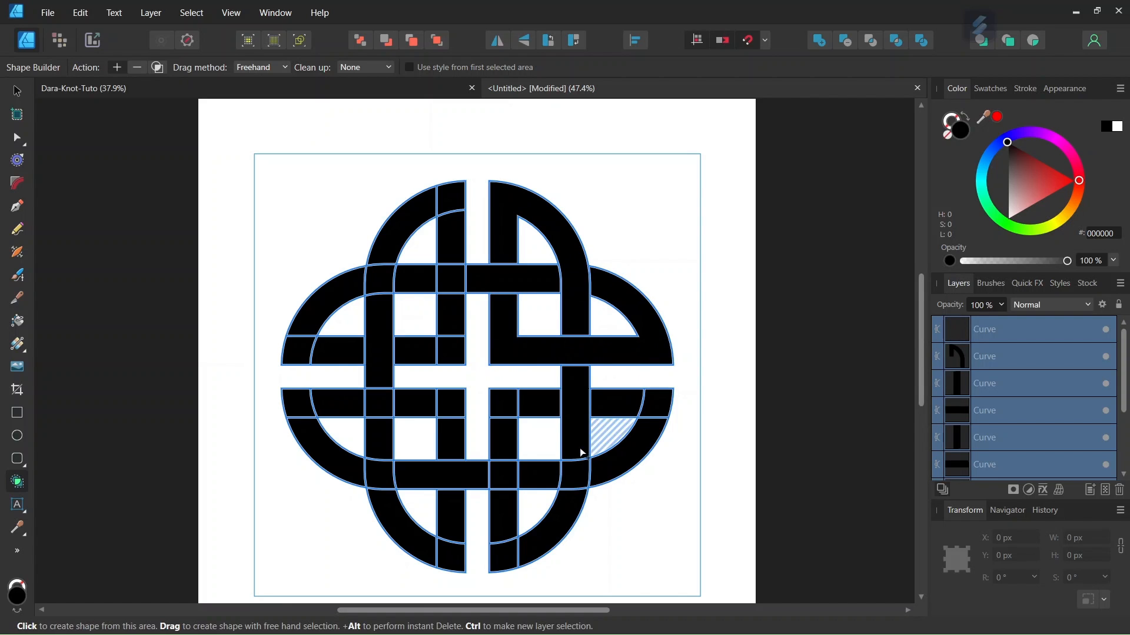
{"action": "scroll", "coordinate": [583, 439], "scroll_direction": "down", "scroll_amount": 2}
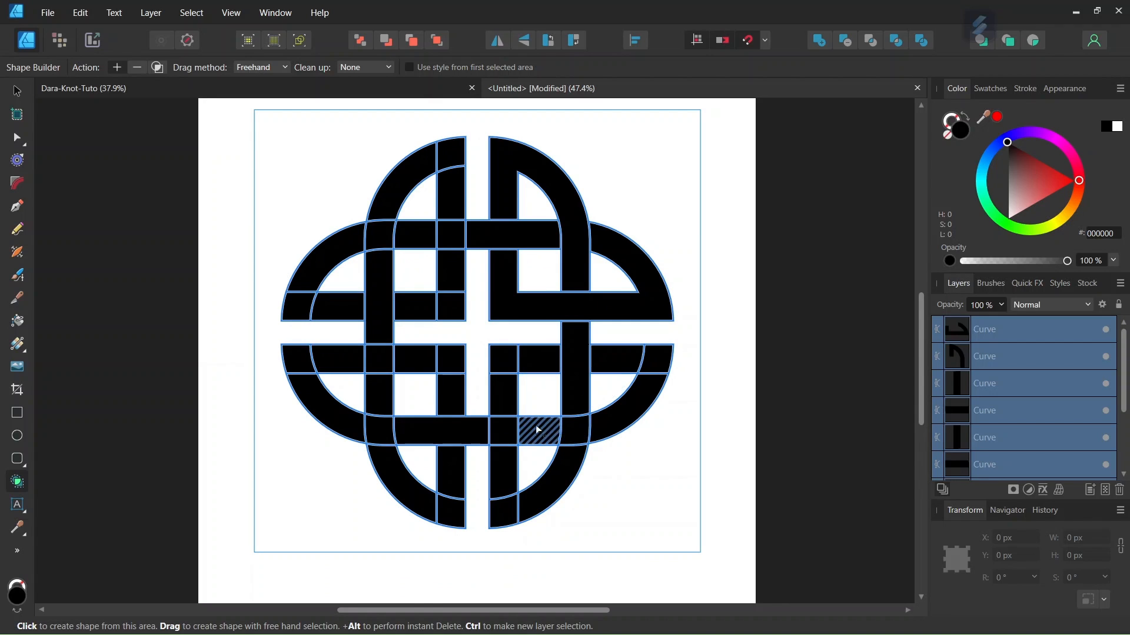
Merge the lower-right and lower-left quadrants' segments into continuous bands that weave over and under the central square's bars
{"action": "mouse_move", "coordinate": [544, 365]}
{"action": "left_mouse_down"}
{"action": "mouse_move", "coordinate": [509, 363]}
{"action": "mouse_move", "coordinate": [510, 436]}
{"action": "left_mouse_up"}
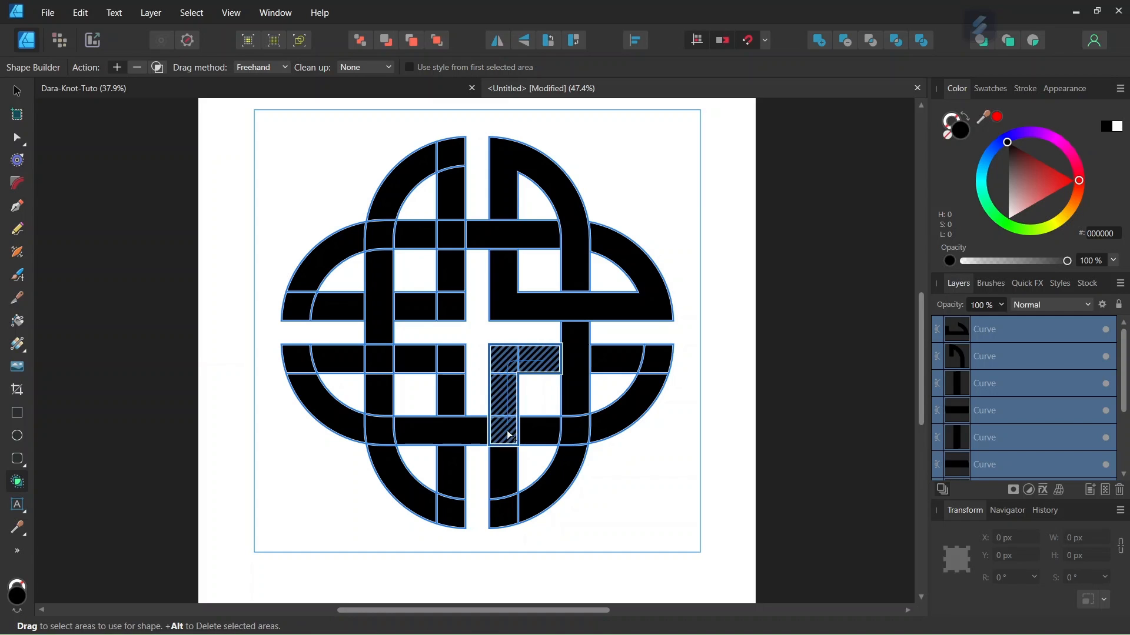
{"action": "left_click_drag", "start_coordinate": [510, 503], "coordinate": [527, 494]}
{"action": "mouse_move", "coordinate": [545, 429]}
{"action": "left_mouse_down"}
{"action": "mouse_move", "coordinate": [638, 411]}
{"action": "mouse_move", "coordinate": [654, 385]}
{"action": "mouse_move", "coordinate": [625, 360]}
{"action": "left_mouse_up"}
{"action": "mouse_move", "coordinate": [383, 398]}
{"action": "left_mouse_down"}
{"action": "mouse_move", "coordinate": [381, 444]}
{"action": "mouse_move", "coordinate": [434, 510]}
{"action": "mouse_move", "coordinate": [452, 450]}
{"action": "left_mouse_up"}
{"action": "mouse_move", "coordinate": [452, 403]}
{"action": "left_mouse_down"}
{"action": "mouse_move", "coordinate": [394, 360]}
{"action": "mouse_move", "coordinate": [308, 367]}
{"action": "mouse_move", "coordinate": [297, 371]}
{"action": "mouse_move", "coordinate": [304, 380]}
{"action": "left_mouse_up"}
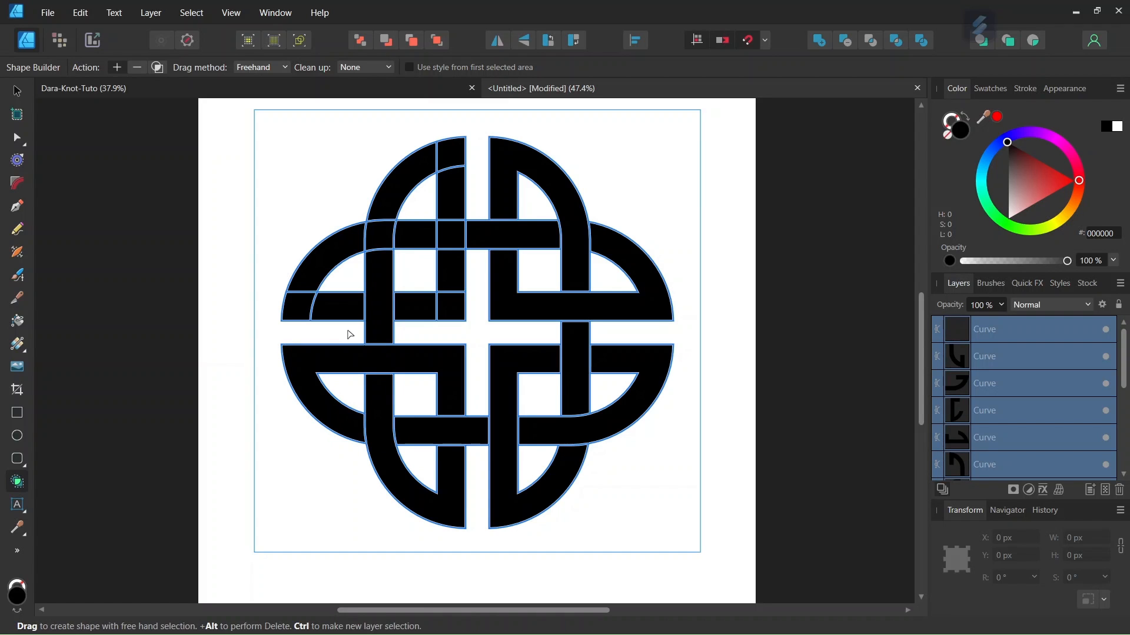
Merge the upper-left quadrant's segments into two continuous bands, one crossing over the square's left bar and one over its top bar
{"action": "mouse_move", "coordinate": [335, 318]}
{"action": "left_mouse_down"}
{"action": "mouse_move", "coordinate": [302, 309]}
{"action": "mouse_move", "coordinate": [307, 286]}
{"action": "mouse_move", "coordinate": [363, 244]}
{"action": "mouse_move", "coordinate": [411, 235]}
{"action": "left_mouse_up"}
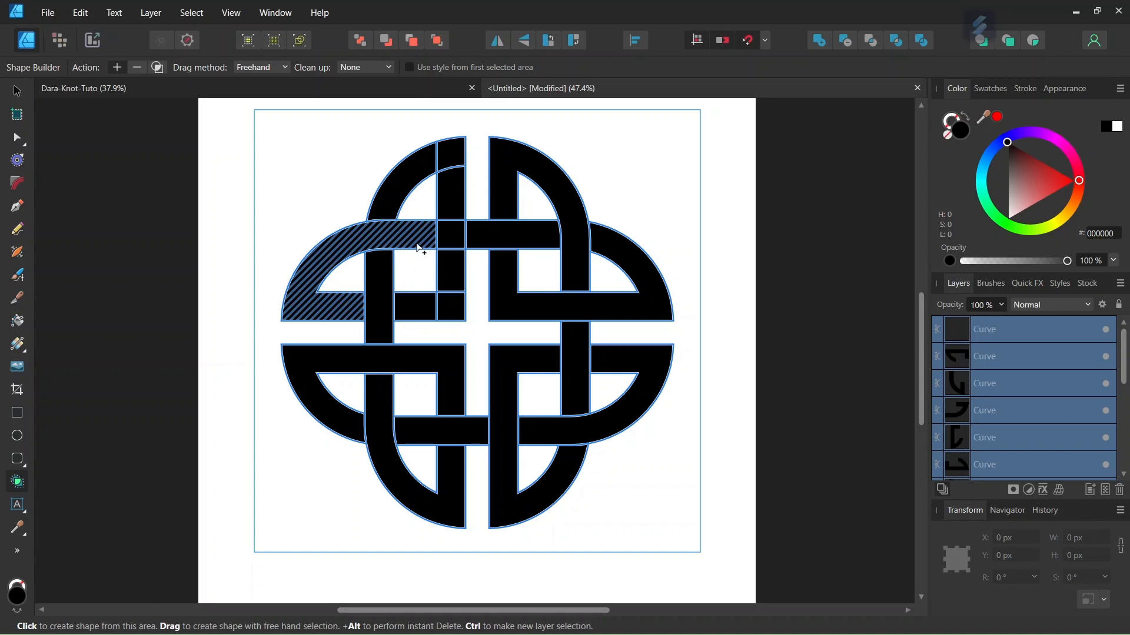
{"action": "left_click_drag", "start_coordinate": [399, 185], "coordinate": [442, 152]}
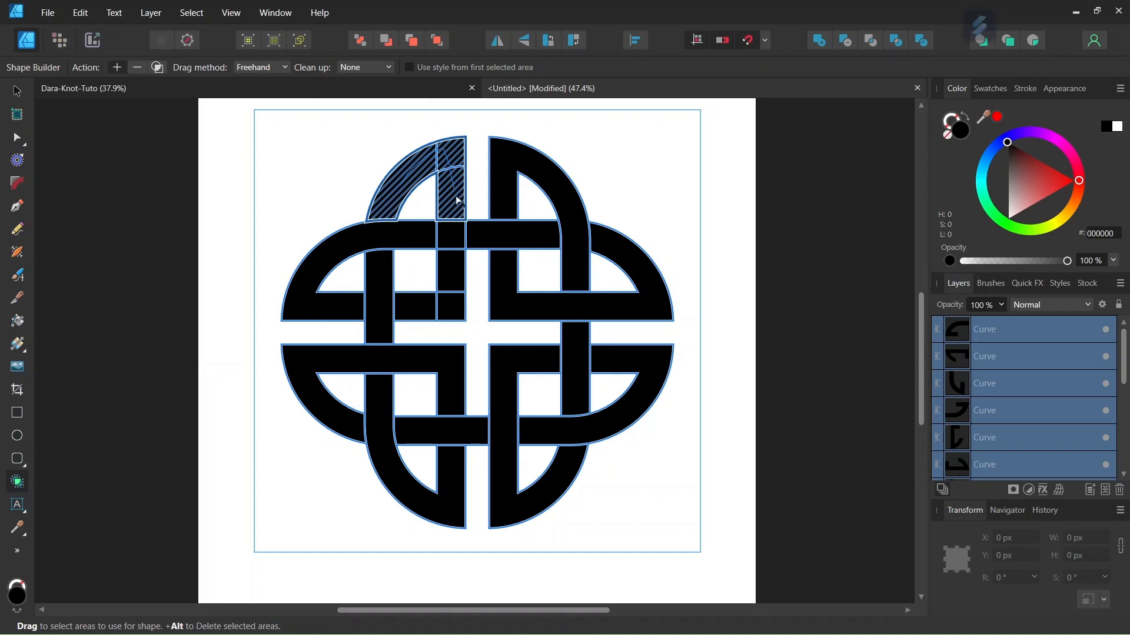
{"action": "left_click_drag", "start_coordinate": [457, 245], "coordinate": [449, 311]}
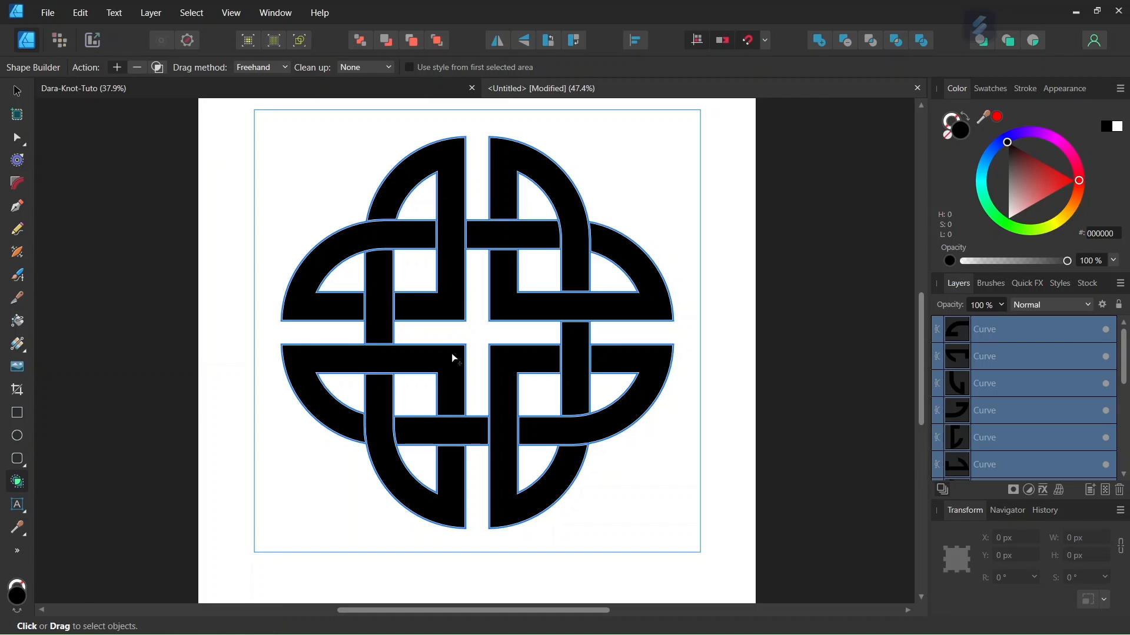
Apply a contour with a radius of -7 px to all the knot's curves to open thin gaps at the crossings
{"action": "key", "text": "ctrl+0"}
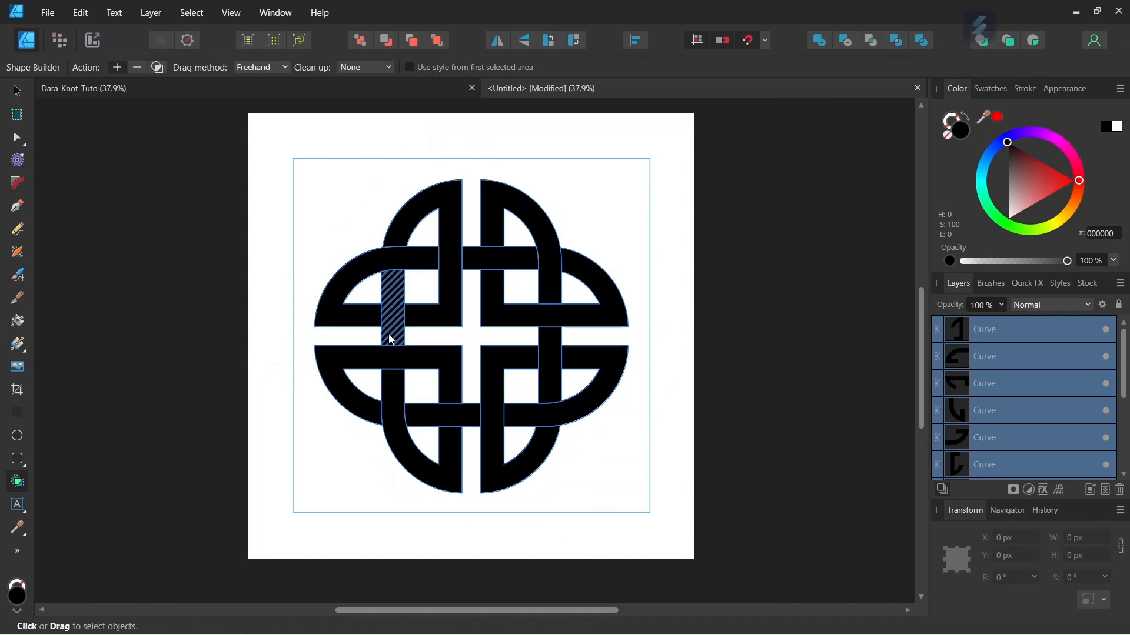
{"action": "scroll", "coordinate": [386, 341], "scroll_direction": "up", "scroll_amount": 1}
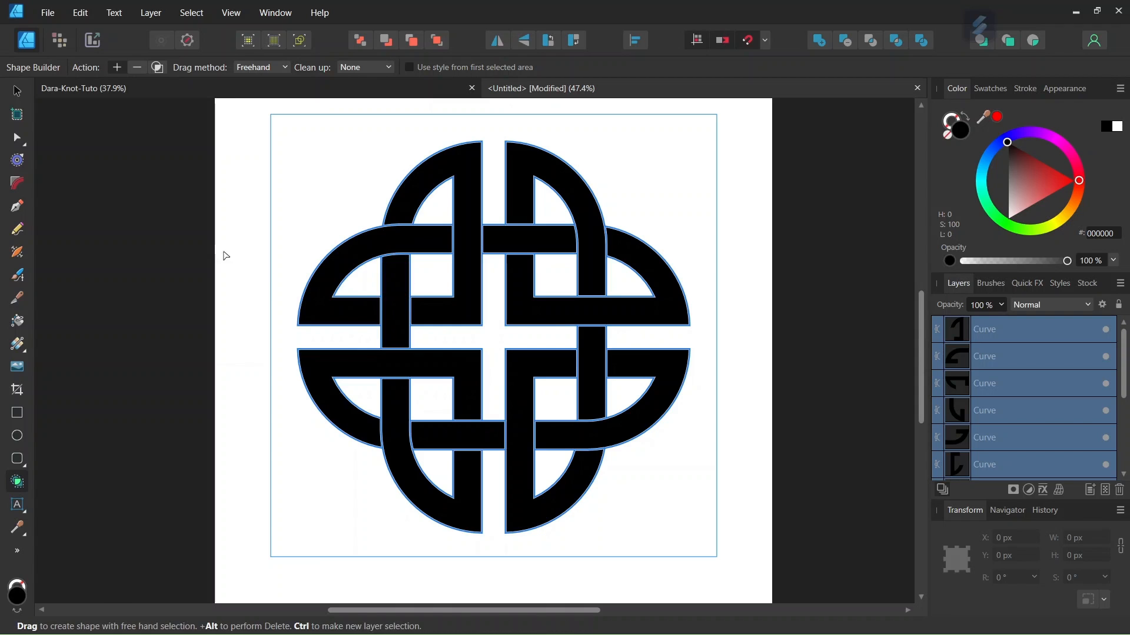
{"action": "left_click", "coordinate": [17, 161]}
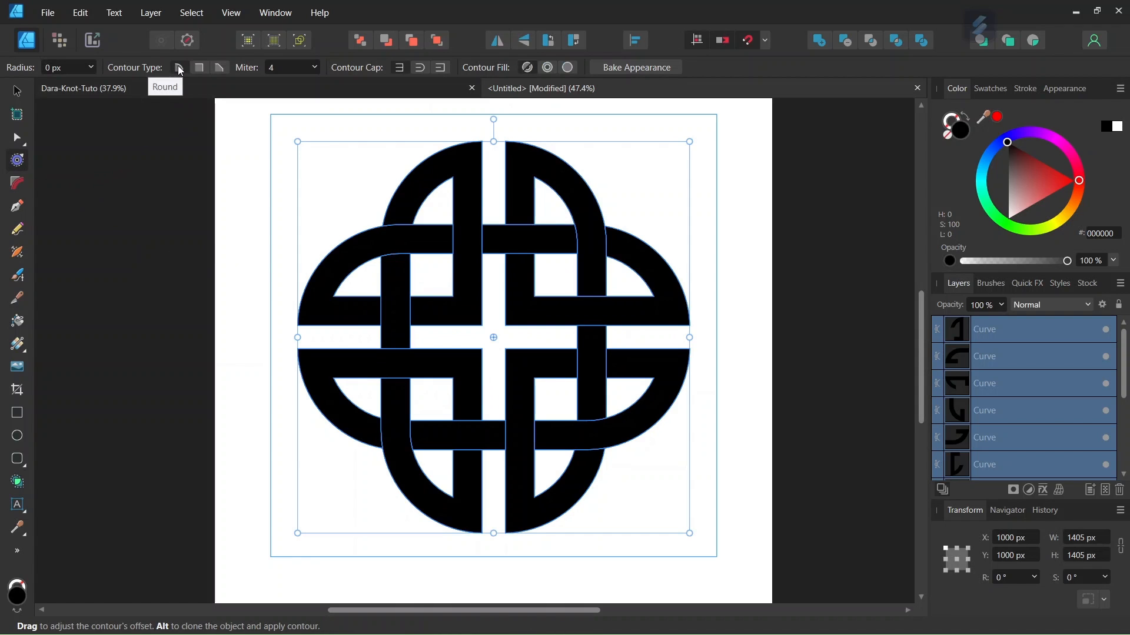
{"action": "left_click", "coordinate": [73, 68]}
{"action": "type", "text": "-"}
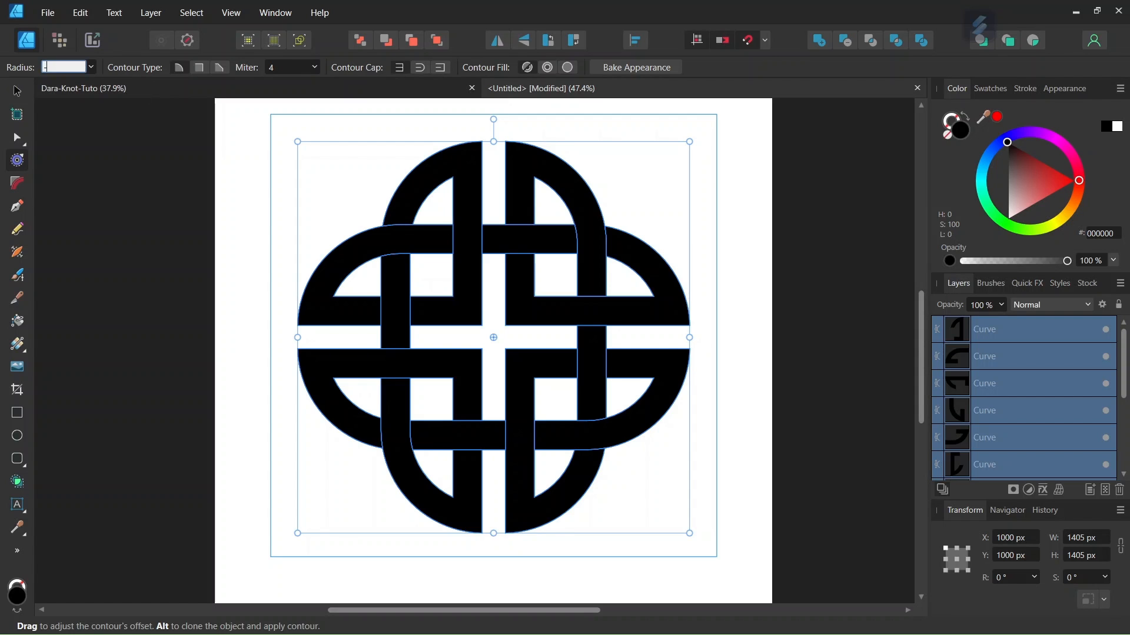
{"action": "type", "text": "7"}
{"action": "key", "text": "Return"}
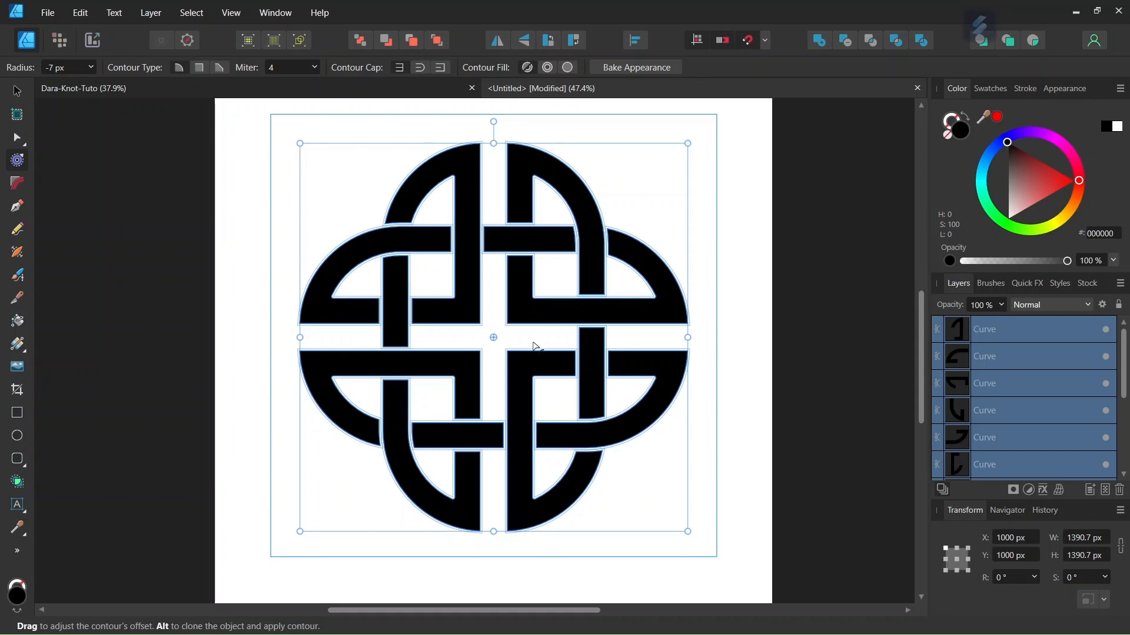
Change the fill of all the knot's curves to the dark green 002201
{"action": "scroll", "coordinate": [471, 345], "scroll_direction": "down", "scroll_amount": 1}
{"action": "scroll", "coordinate": [474, 316], "scroll_direction": "up", "scroll_amount": 1}
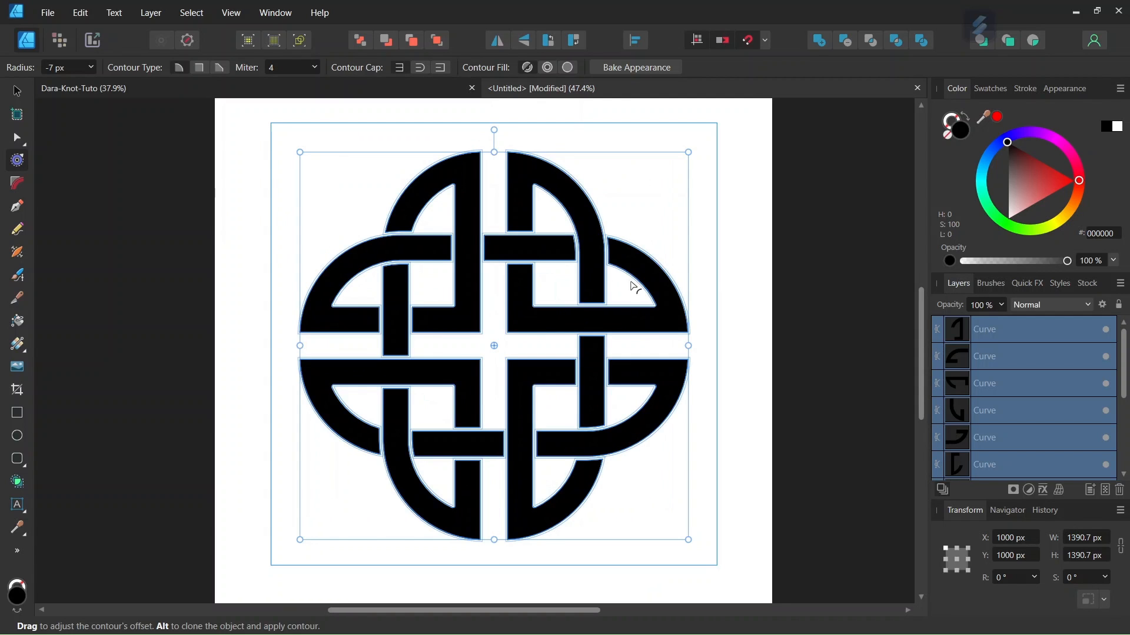
{"action": "left_click", "coordinate": [1010, 233]}
{"action": "left_click_drag", "start_coordinate": [1049, 189], "coordinate": [1081, 198]}
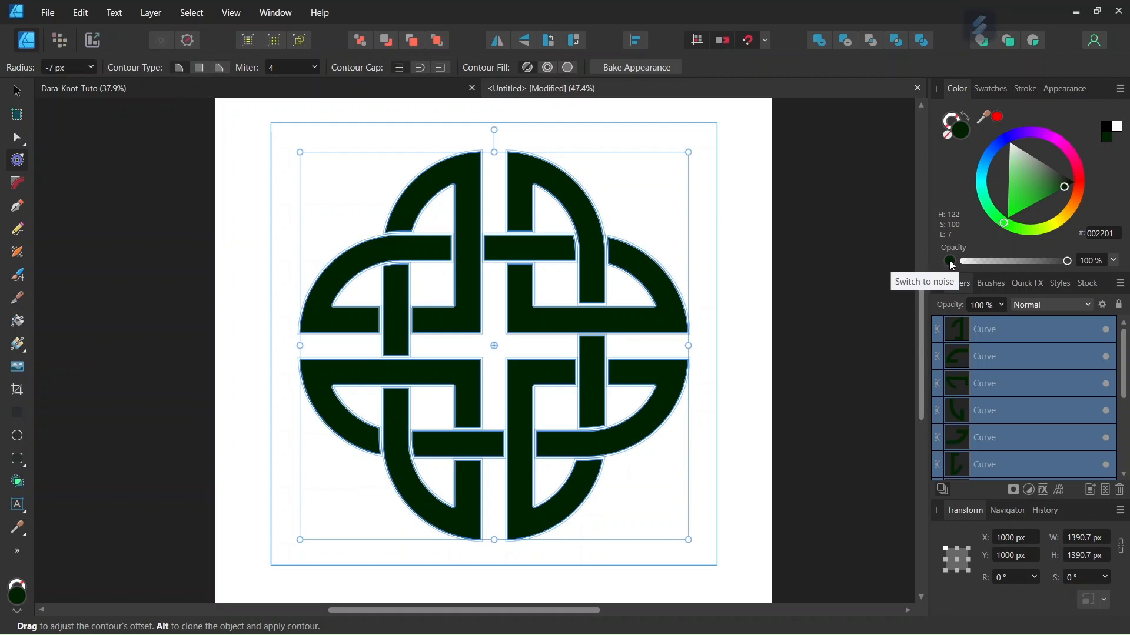
Add 42 % noise to the knot's dark green fill
{"action": "left_click", "coordinate": [950, 261]}
{"action": "left_click_drag", "start_coordinate": [968, 260], "coordinate": [1010, 267]}
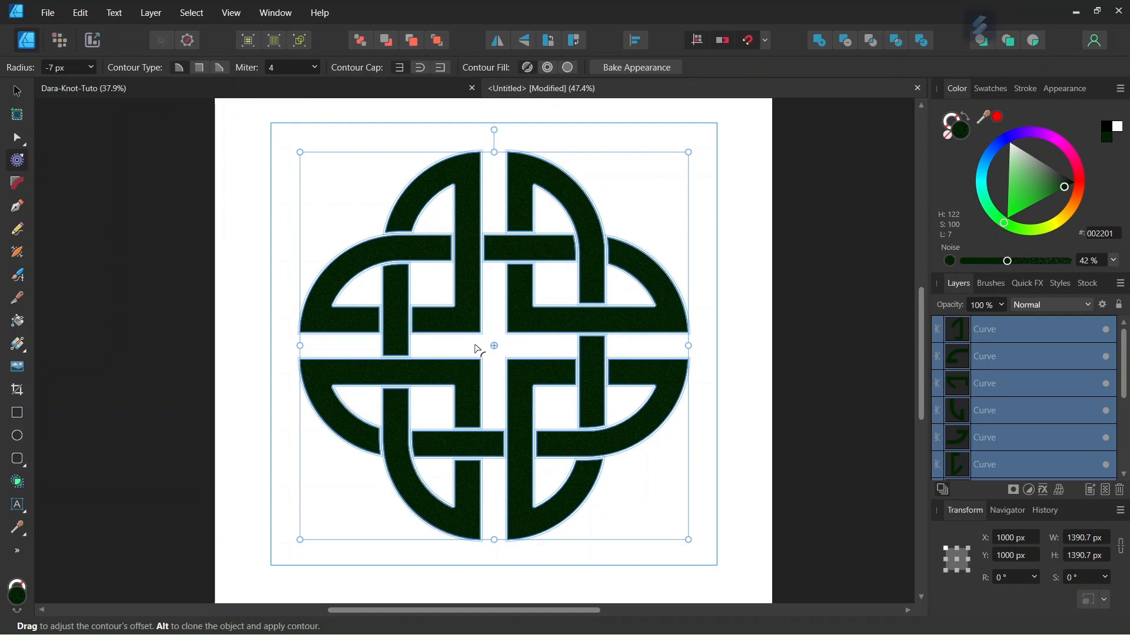
{"action": "scroll", "coordinate": [460, 350], "scroll_direction": "down", "scroll_amount": 1}
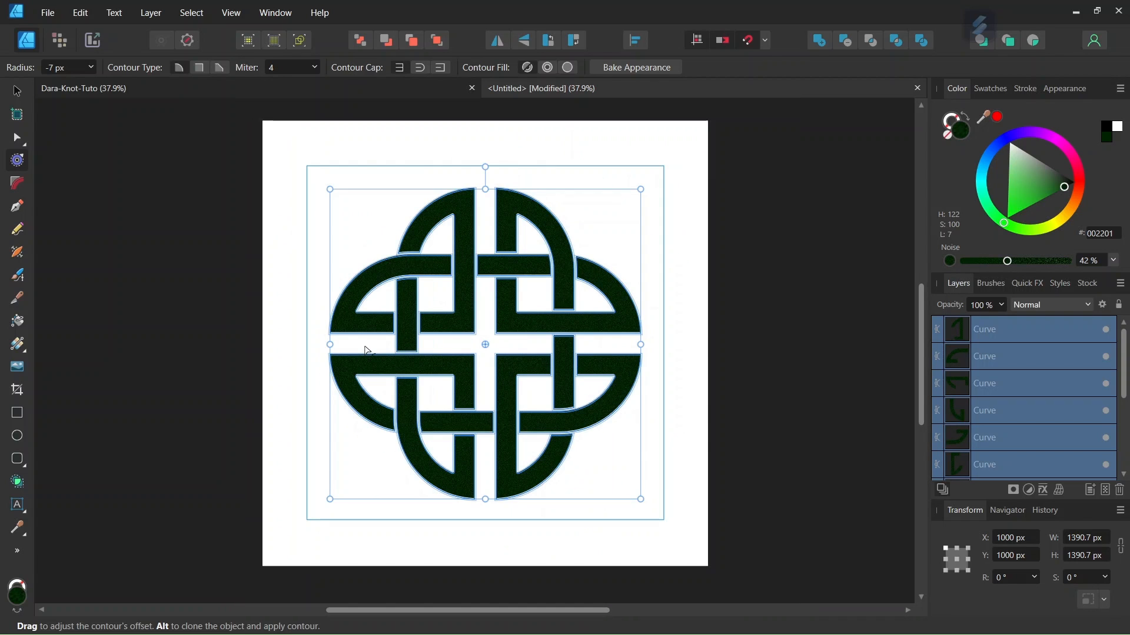